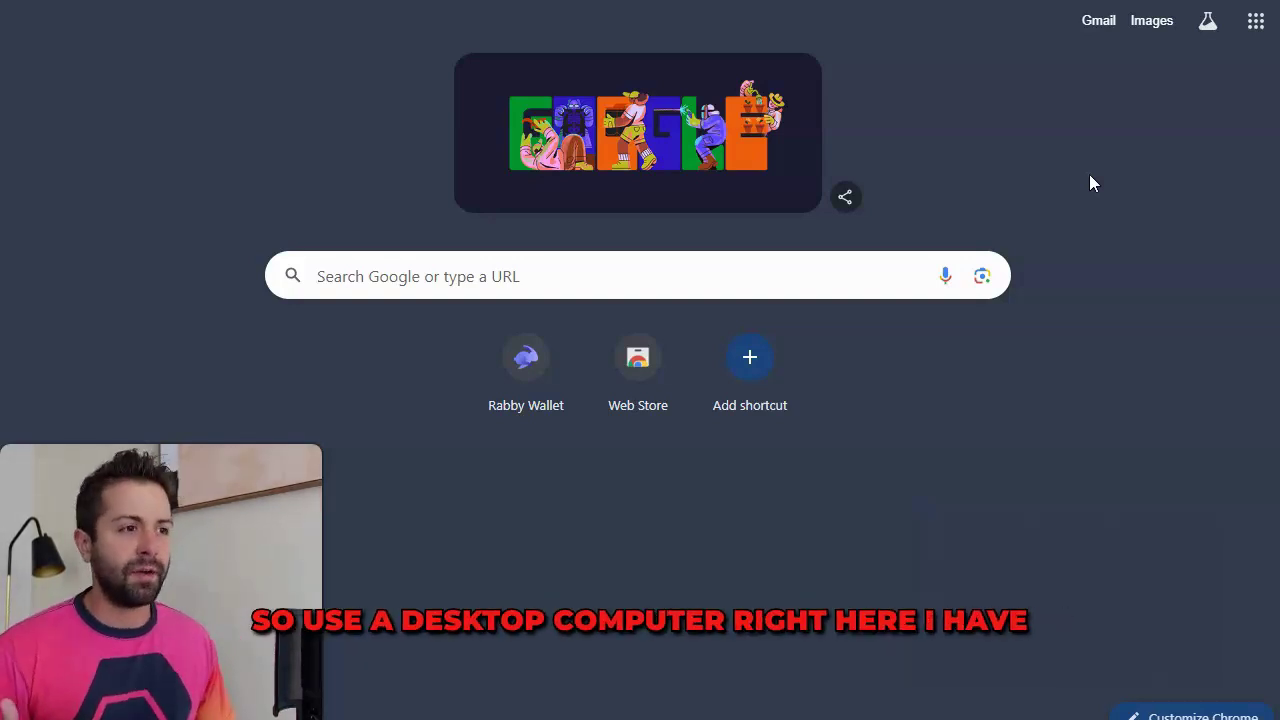
Go to rabby.io and choose Download for Chrome.
left_click(792, 278)
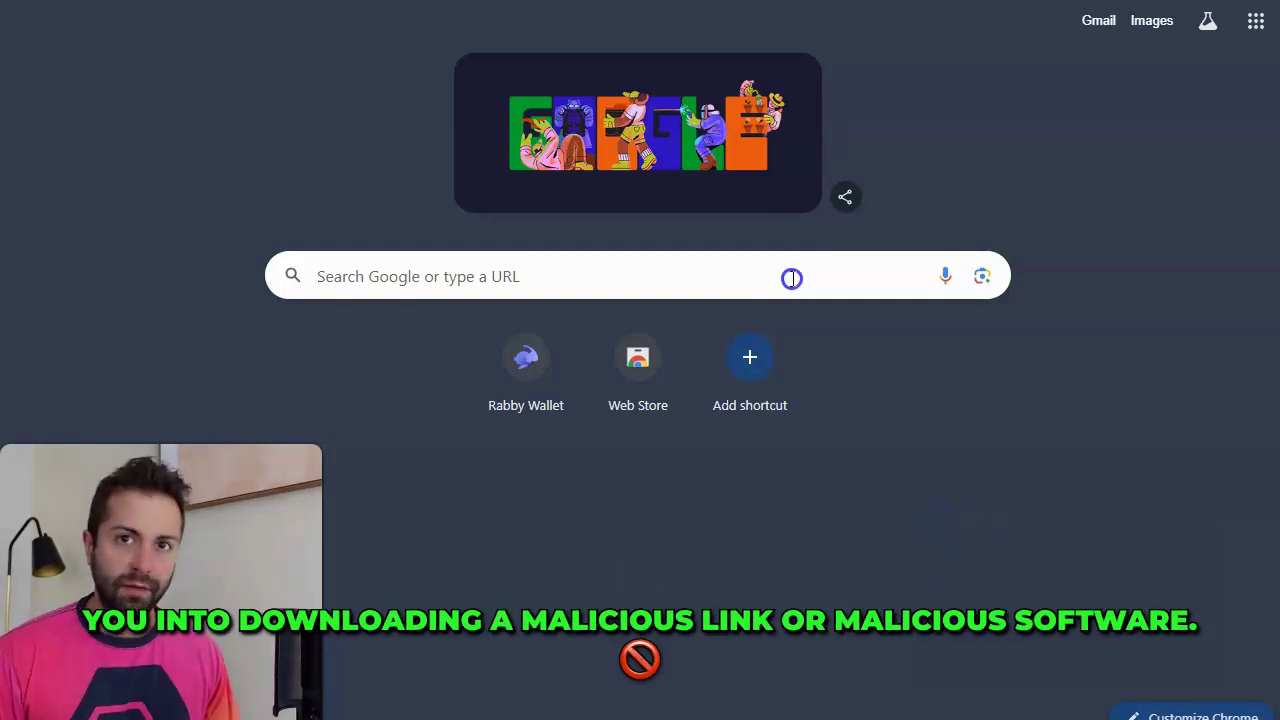
type("rabby.io")
key("Return")
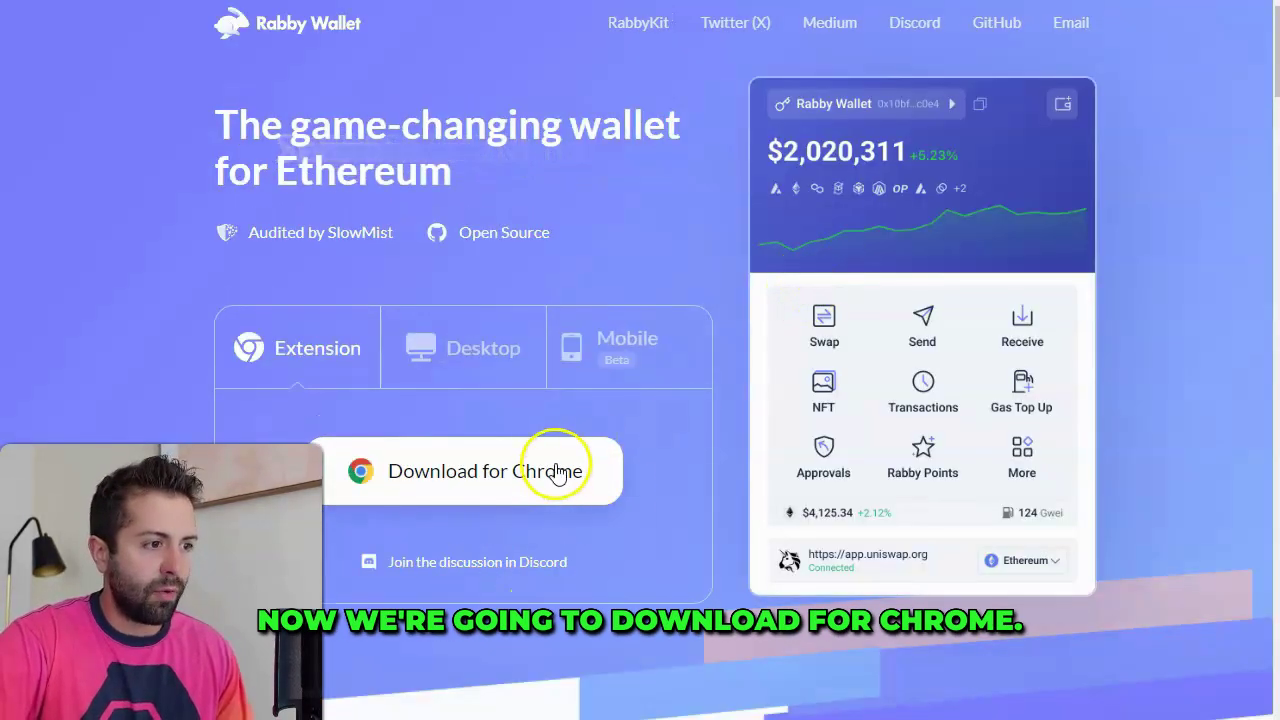
left_click(550, 485)
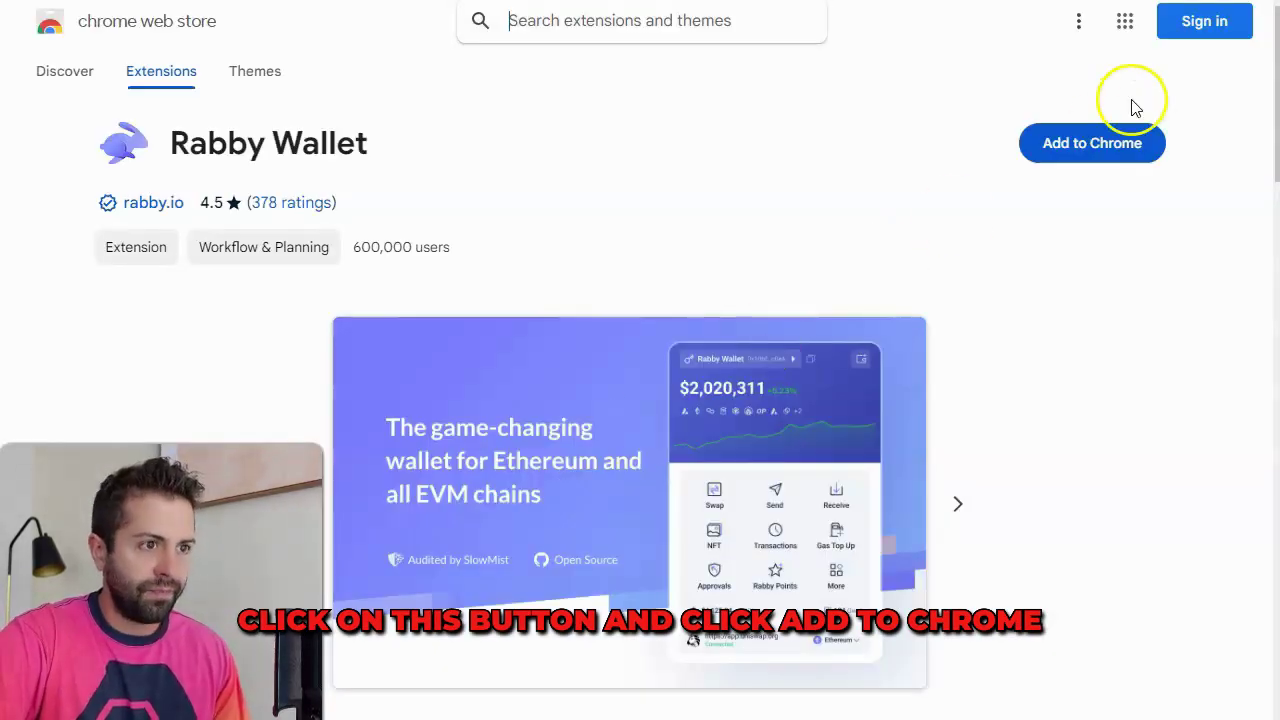
Add the Rabby Wallet extension to Chrome and pin it to the toolbar.
left_click(1108, 155)
left_click(708, 174)
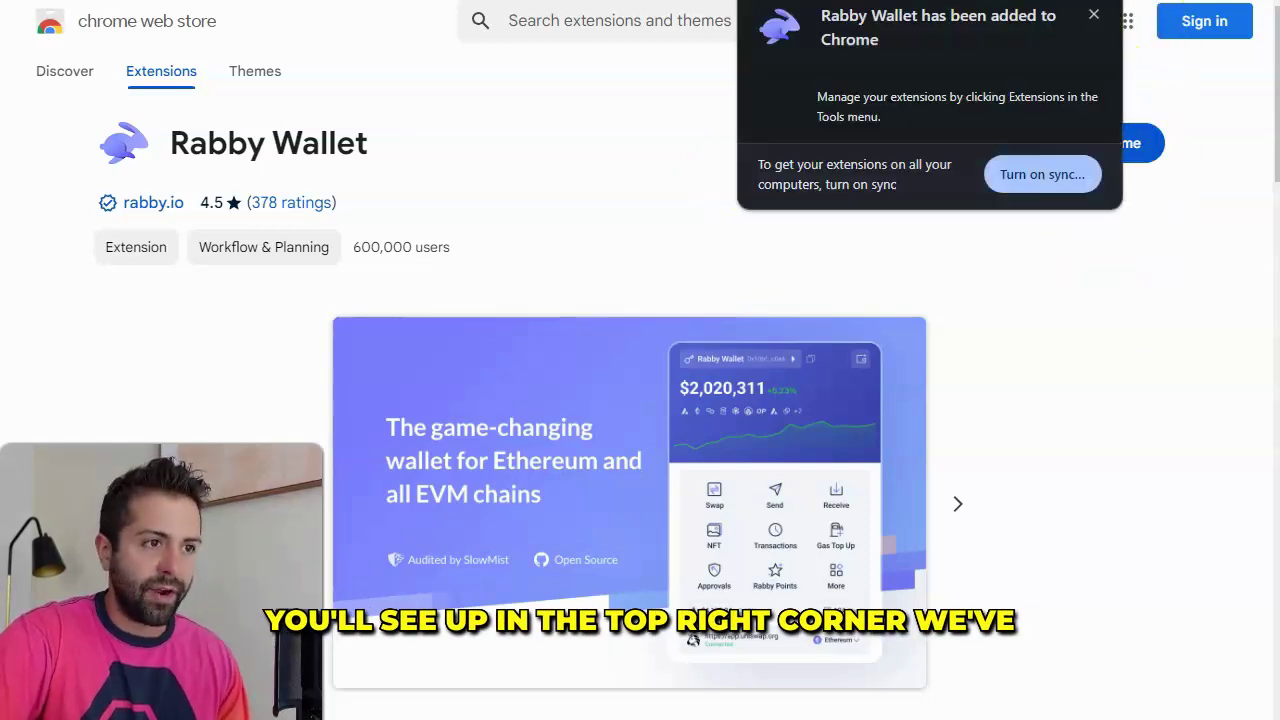
left_click(1096, 18)
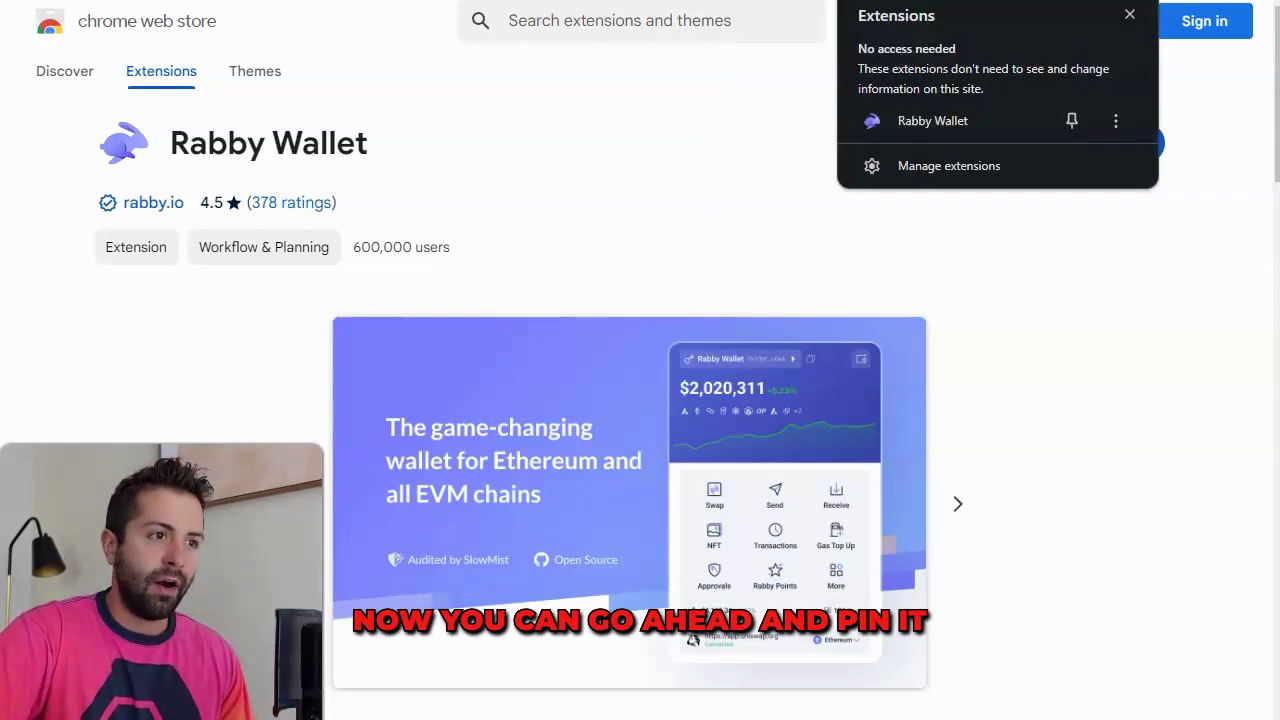
left_click(1097, 243)
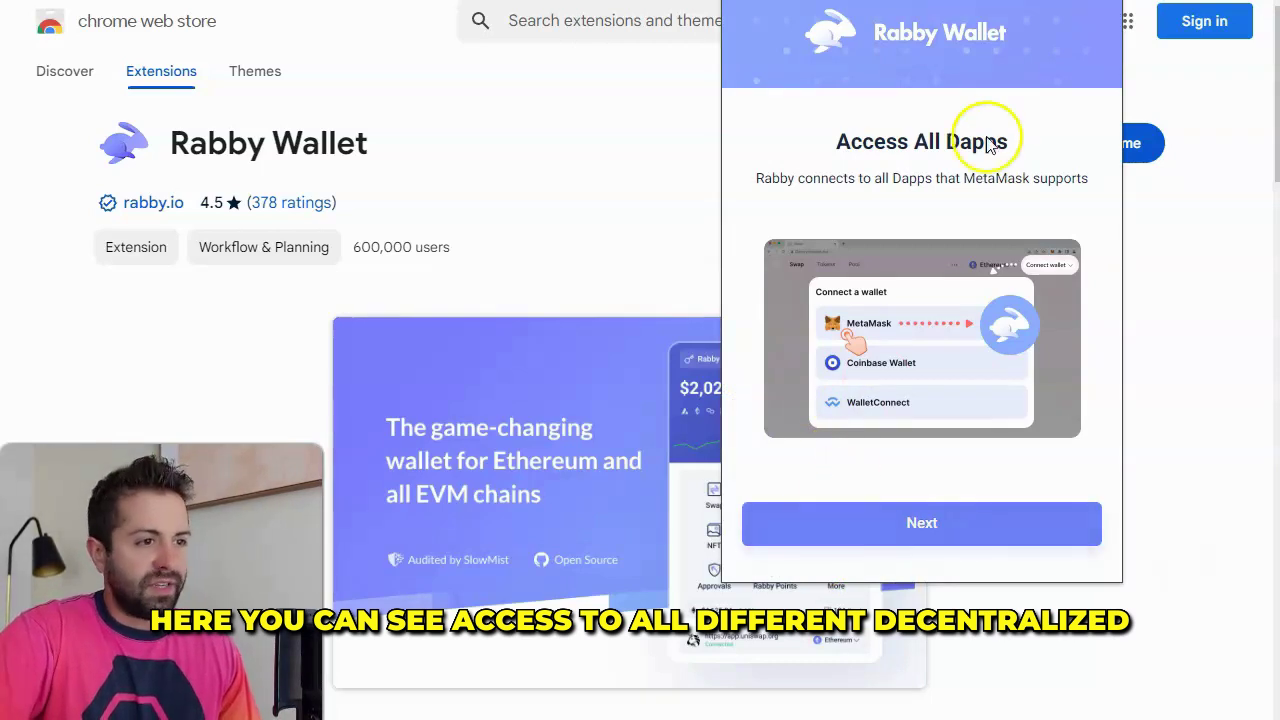
Get started, choose Create New Seed Phrase, and set and confirm the 8-character wallet password.
left_click(820, 533)
left_click(822, 538)
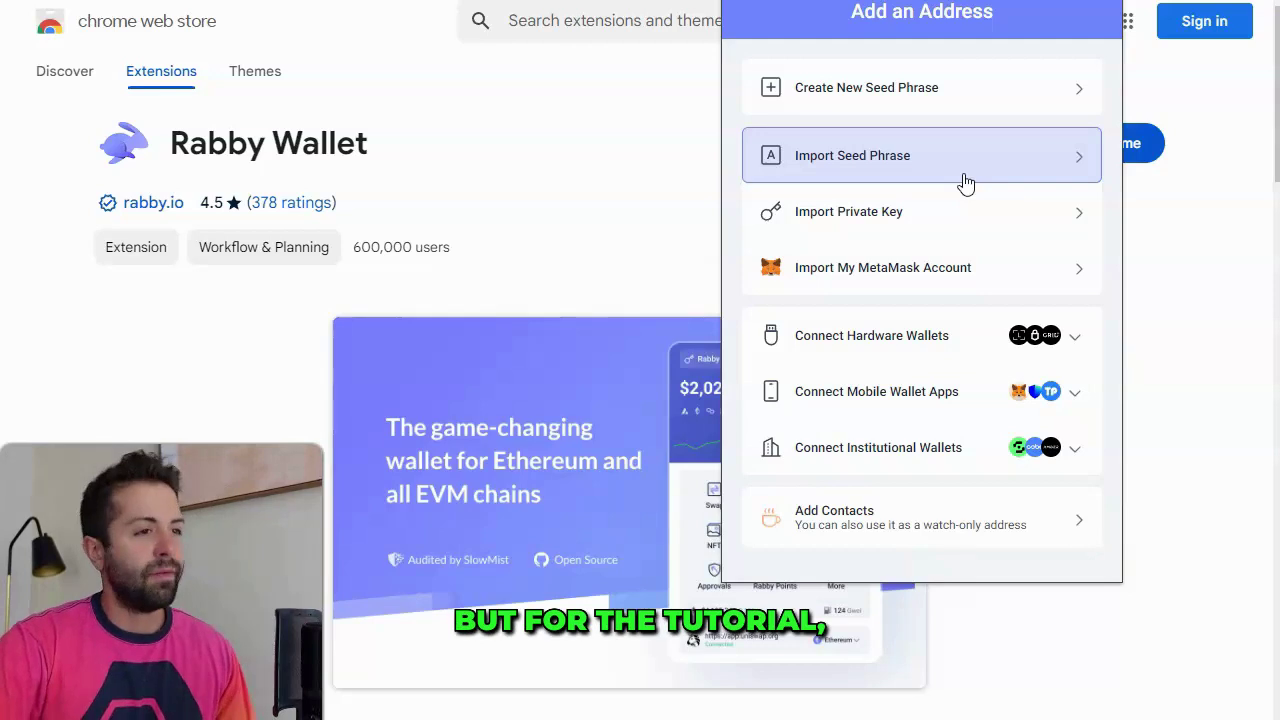
left_click(995, 110)
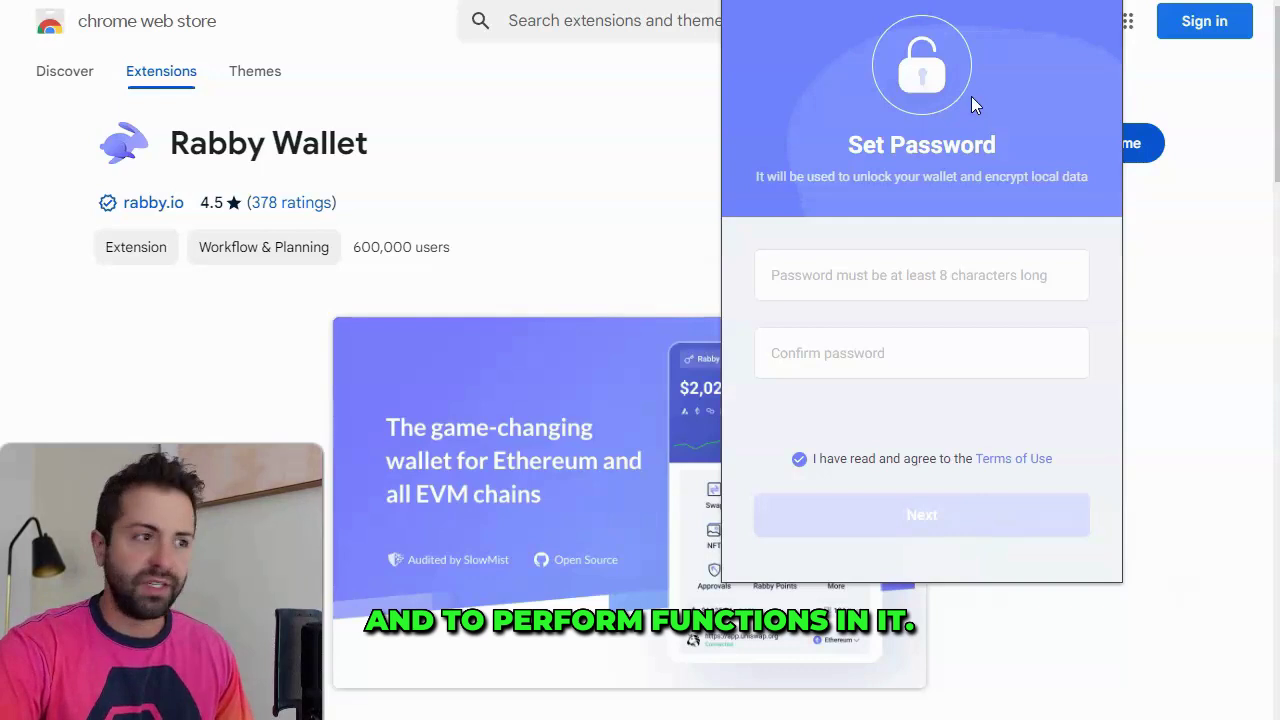
type("********")
key("Tab")
type("********")
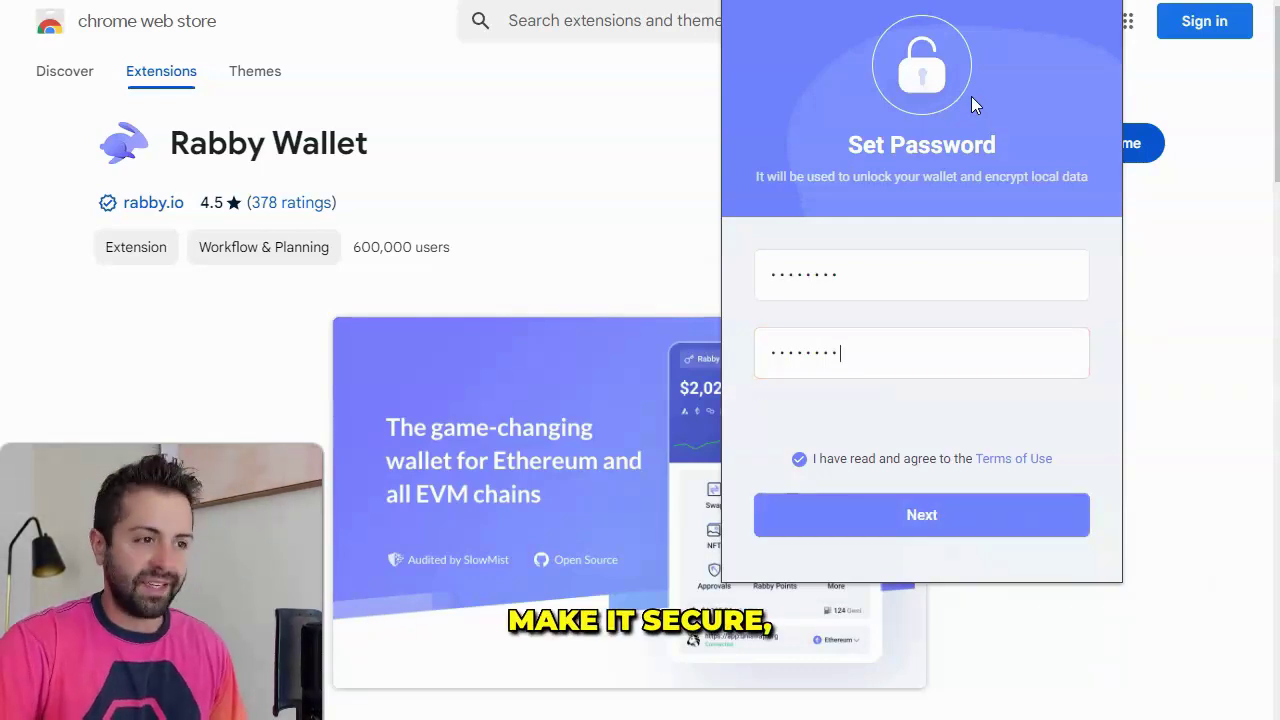
left_click(873, 530)
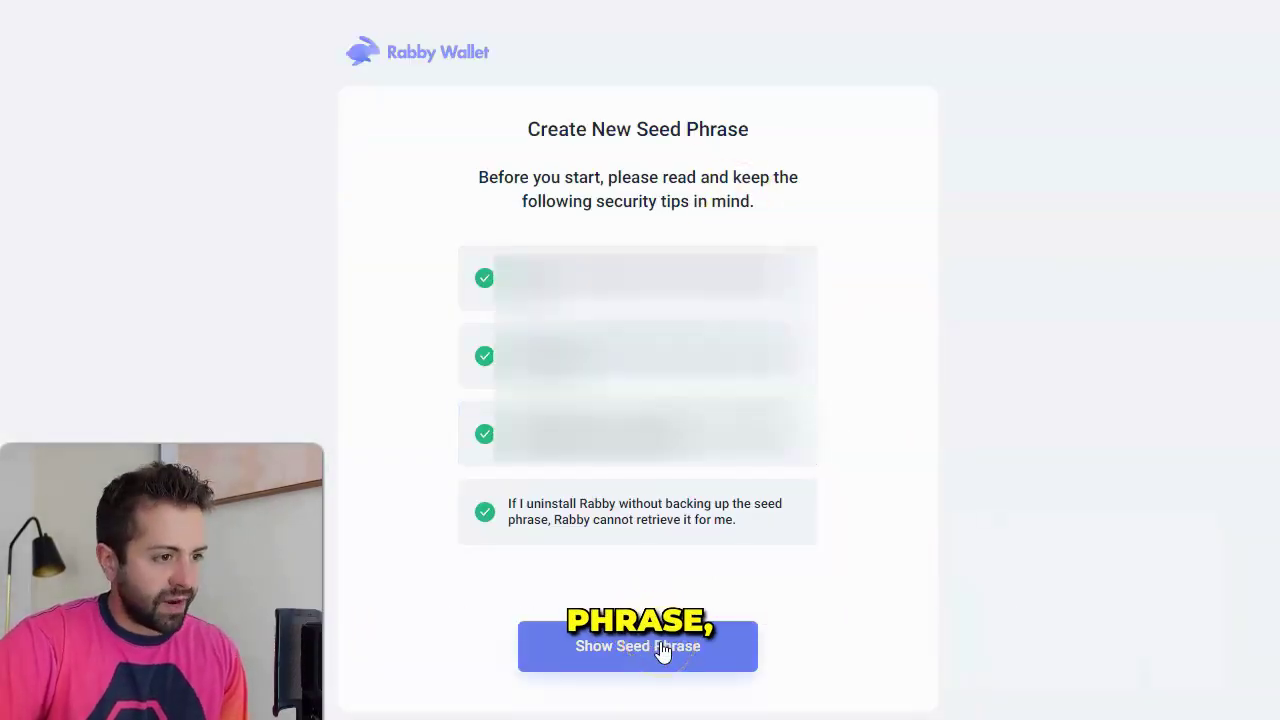
Reveal the seed phrase, confirm it's saved, and add addresses 1–5 to Rabby.
left_click(662, 648)
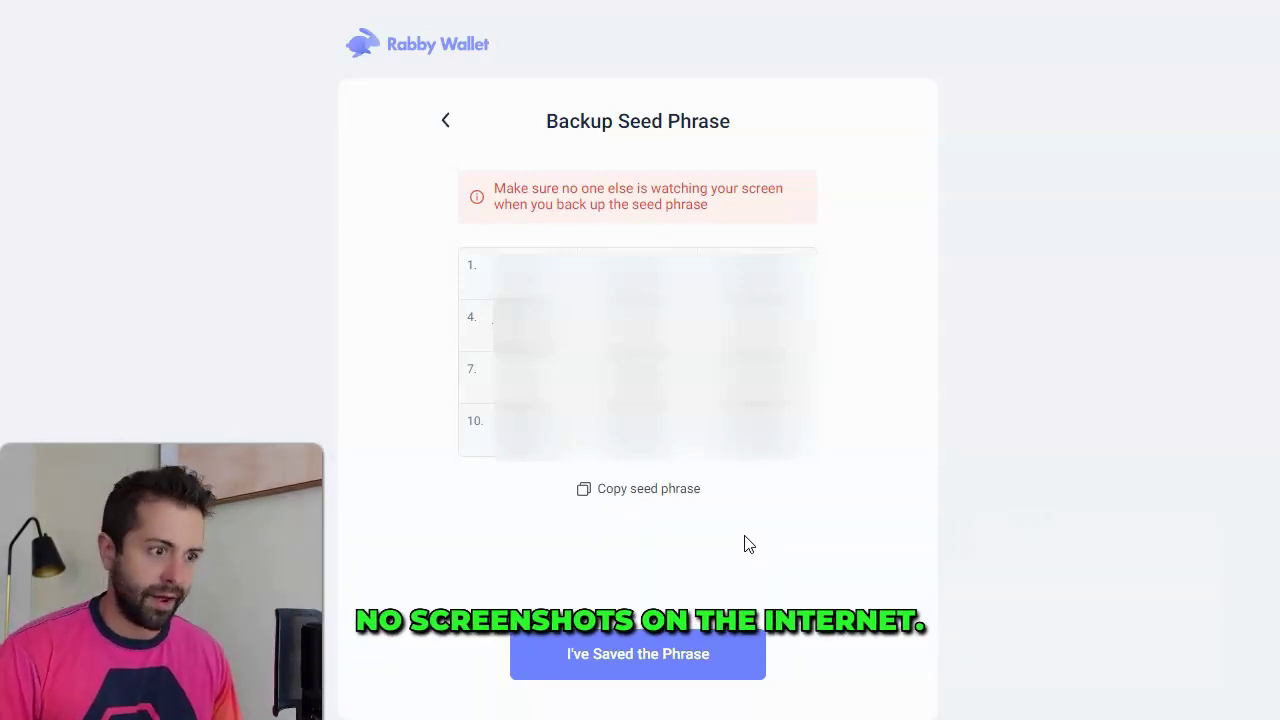
left_click(686, 656)
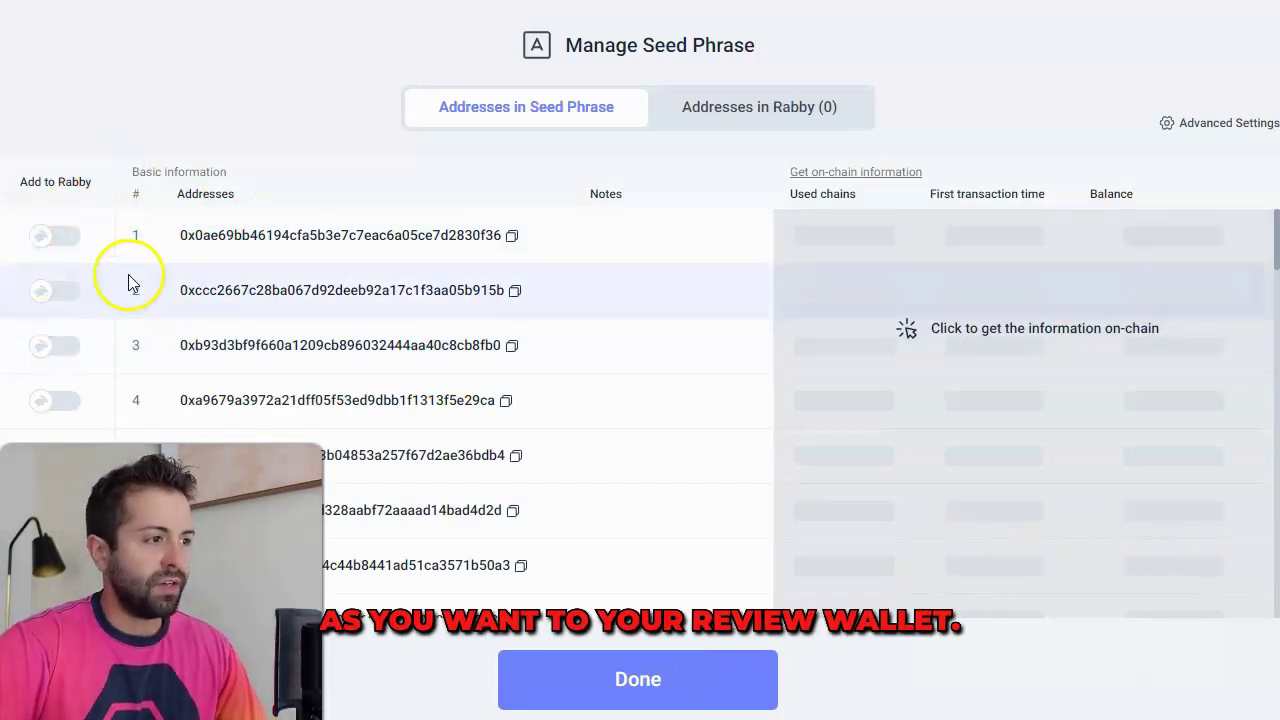
left_click(52, 243)
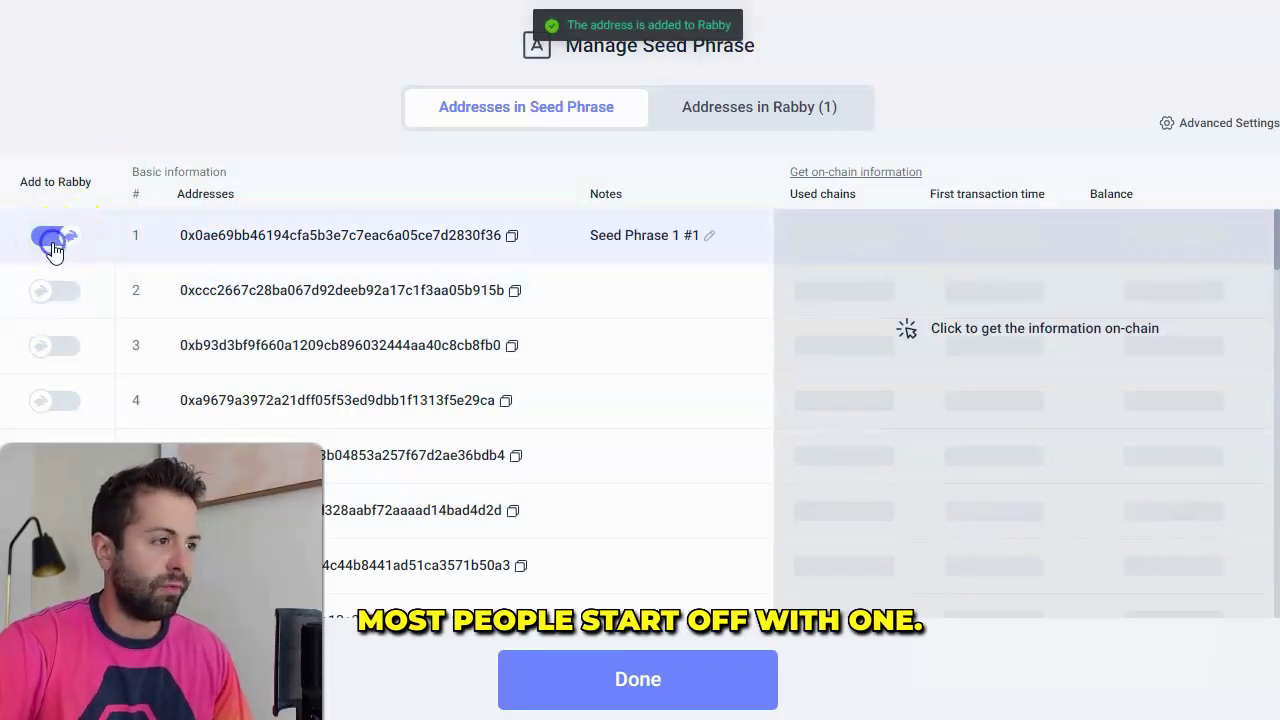
left_click(52, 290)
left_click(50, 345)
left_click(50, 410)
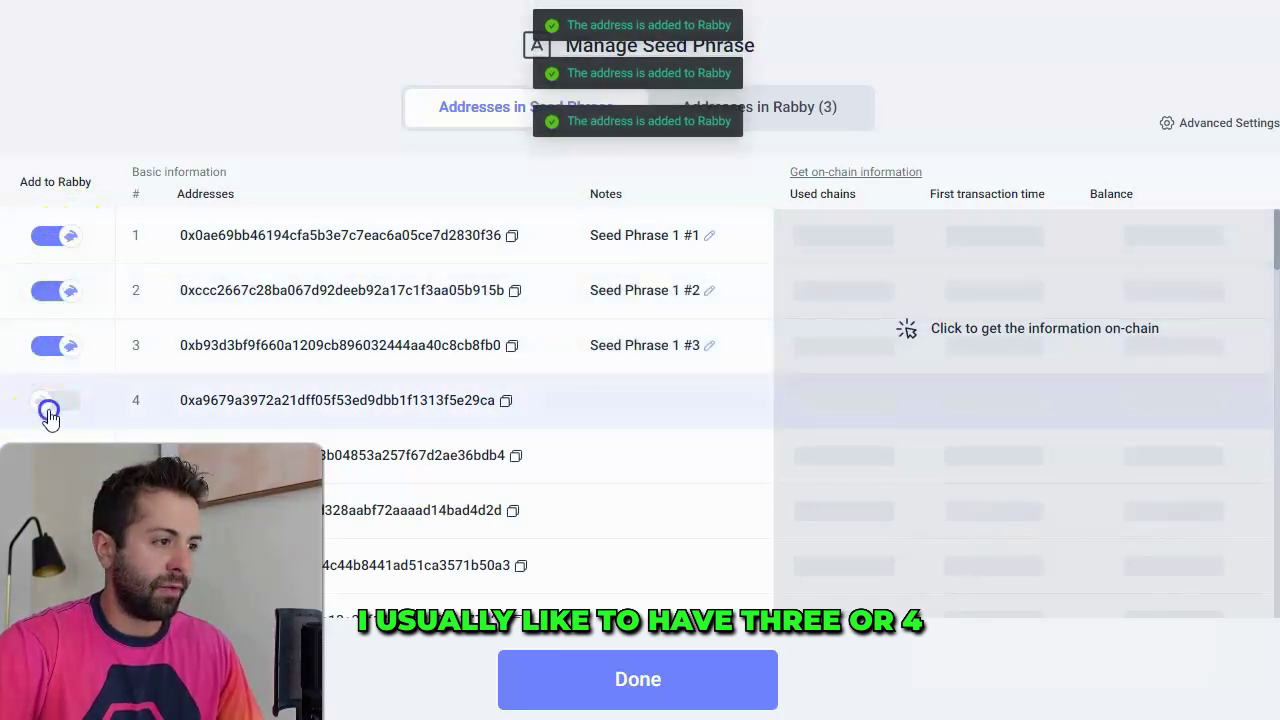
left_click(52, 455)
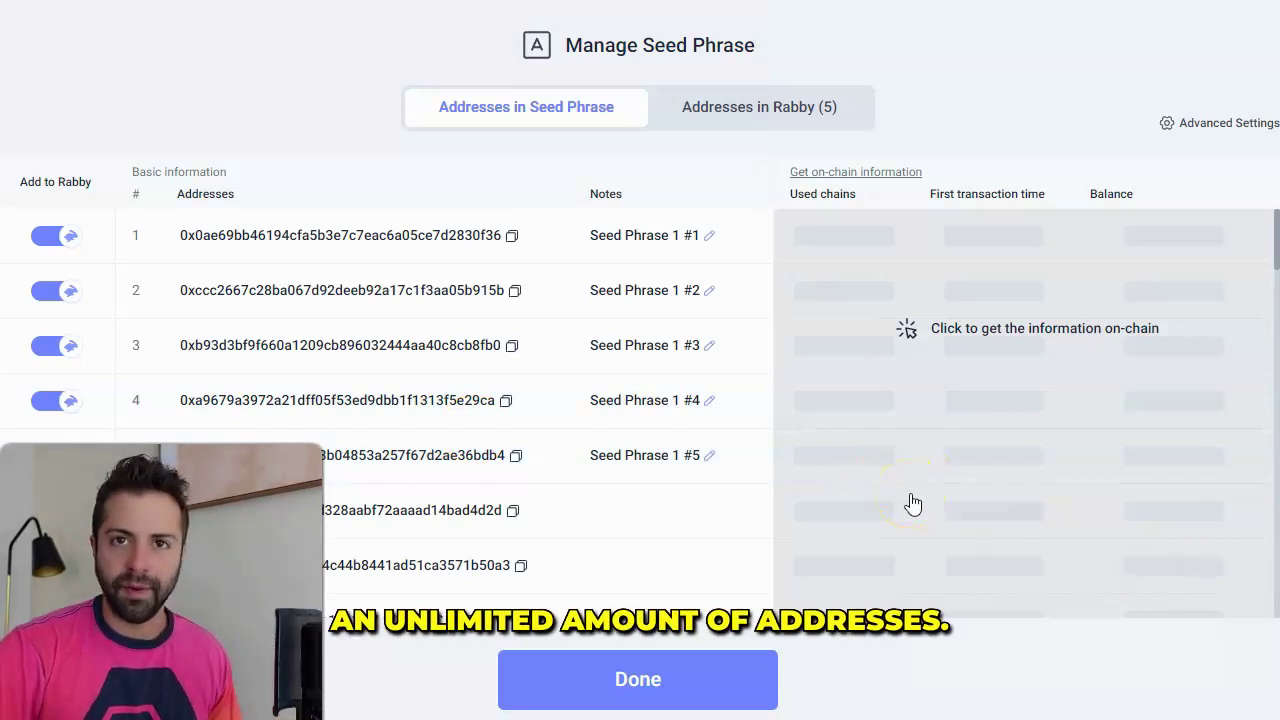
left_click(632, 670)
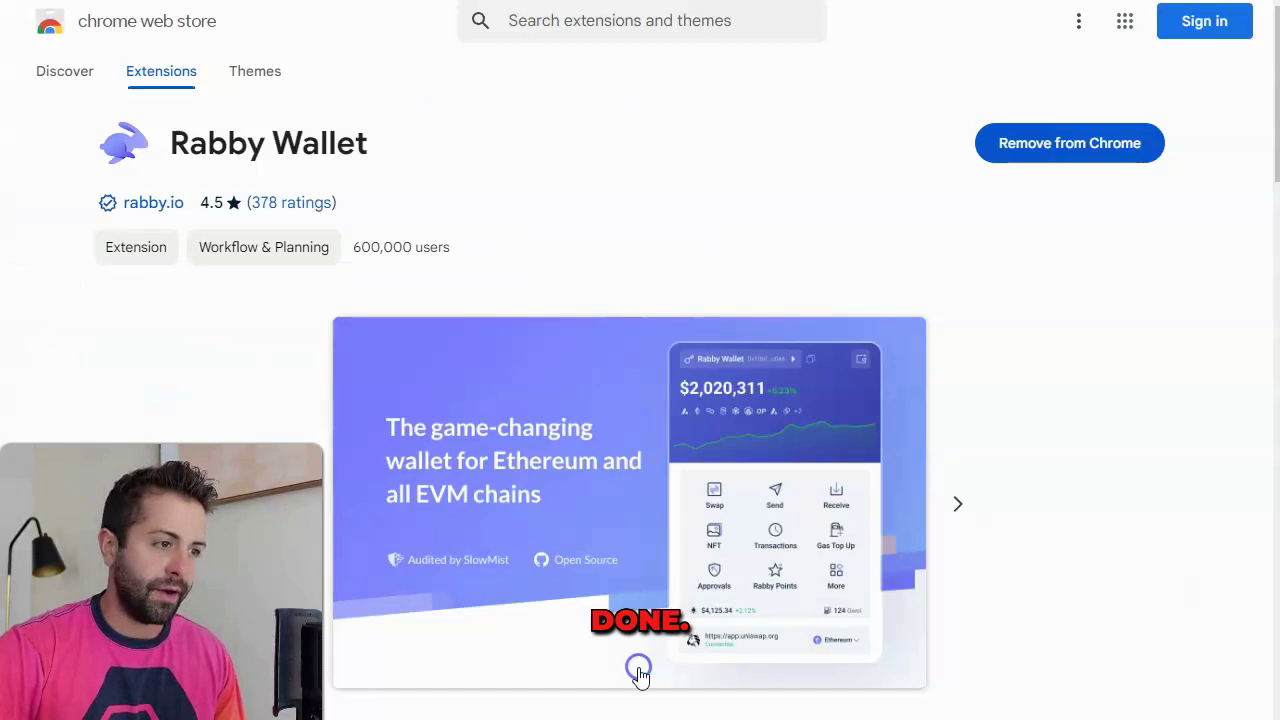
Open Rabby's Receive page for the PulseChain network.
left_click(1089, 51)
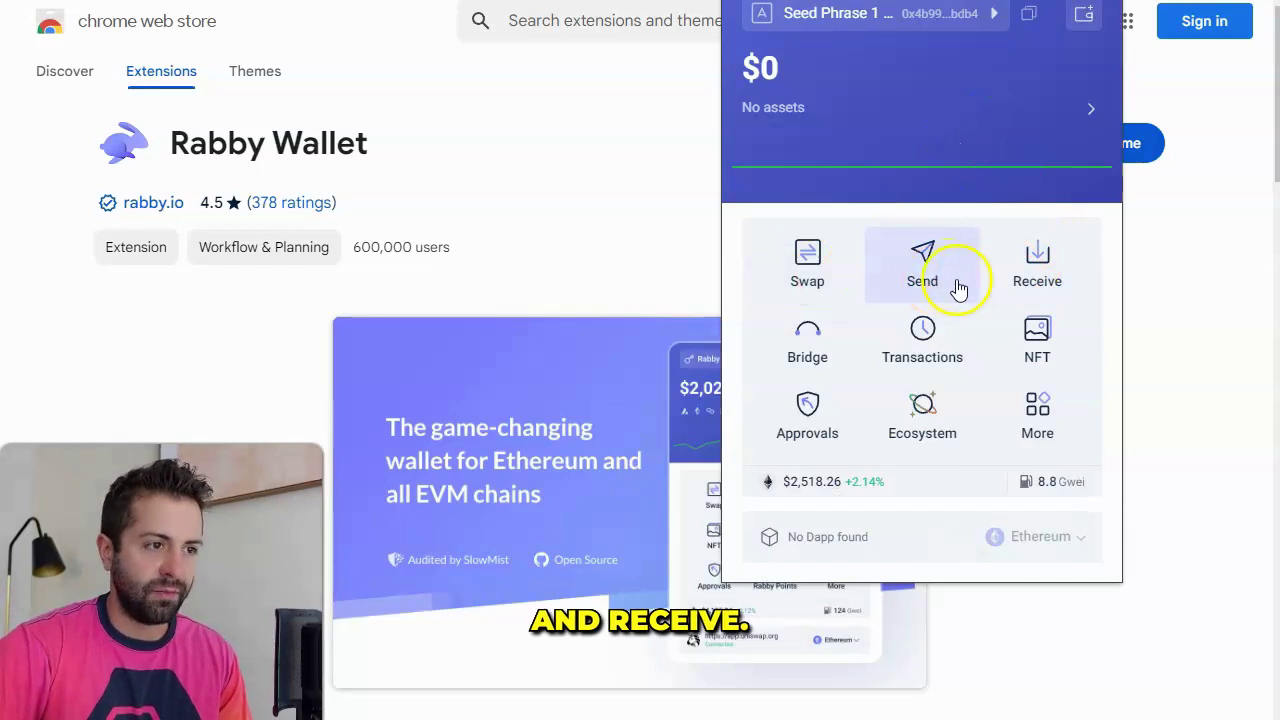
left_click(1064, 279)
left_click(933, 186)
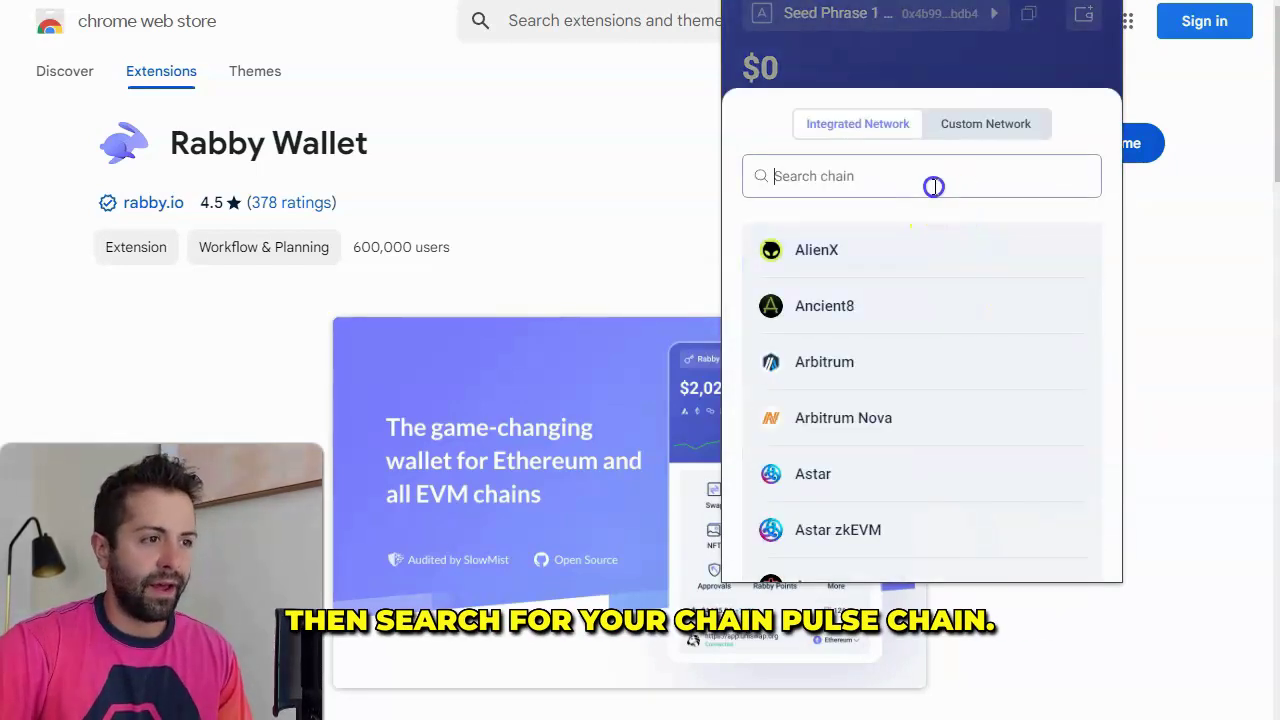
type("pul")
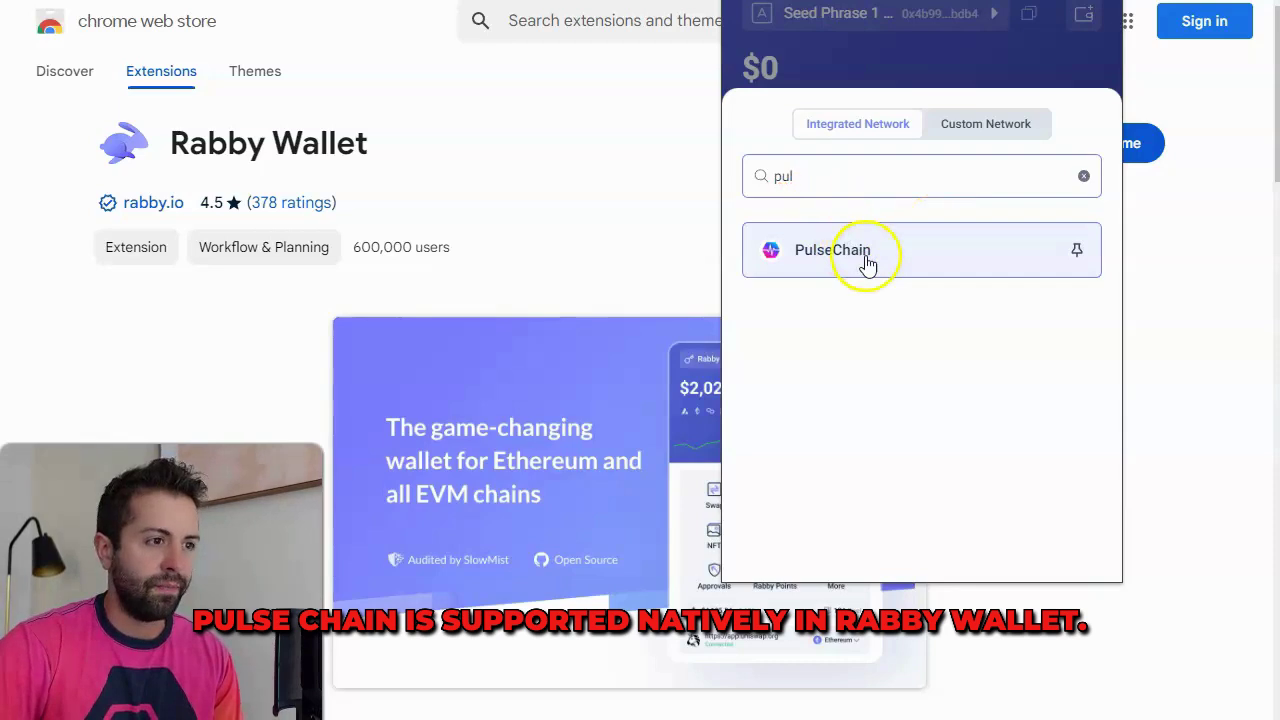
left_click(864, 258)
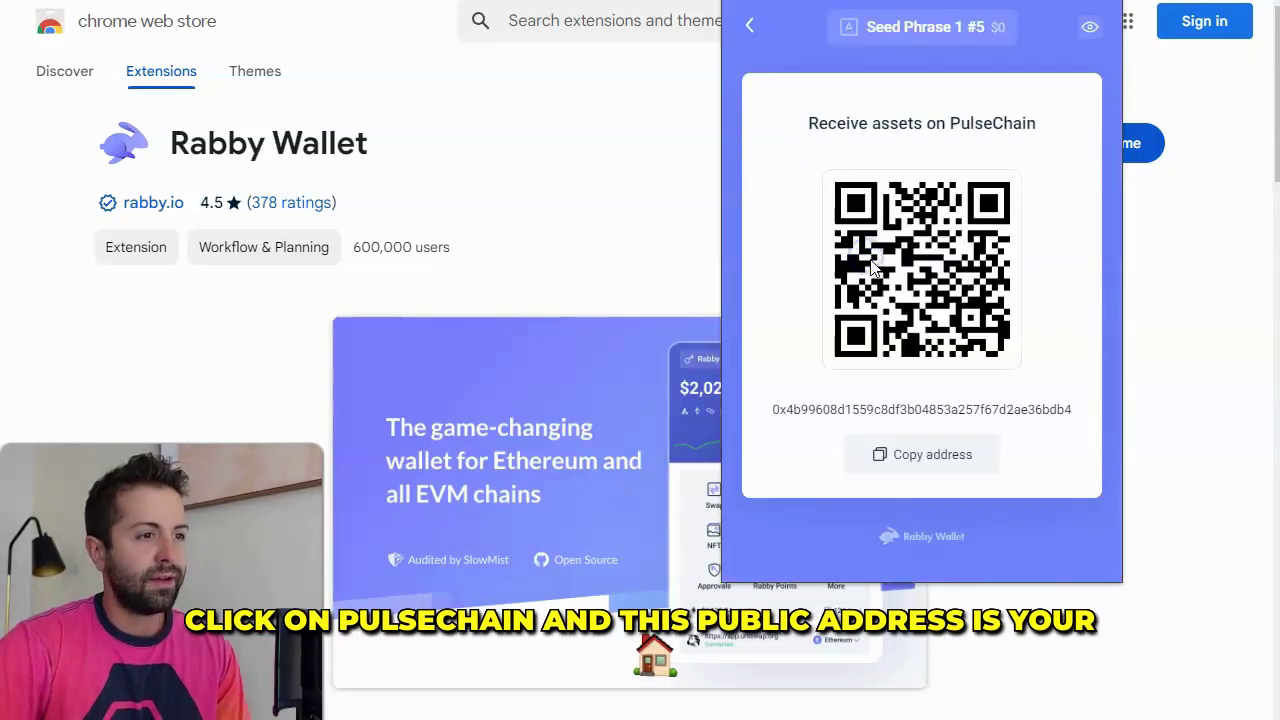
Copy the PulseChain receiving address and return to the wallet's main screen.
left_click(878, 455)
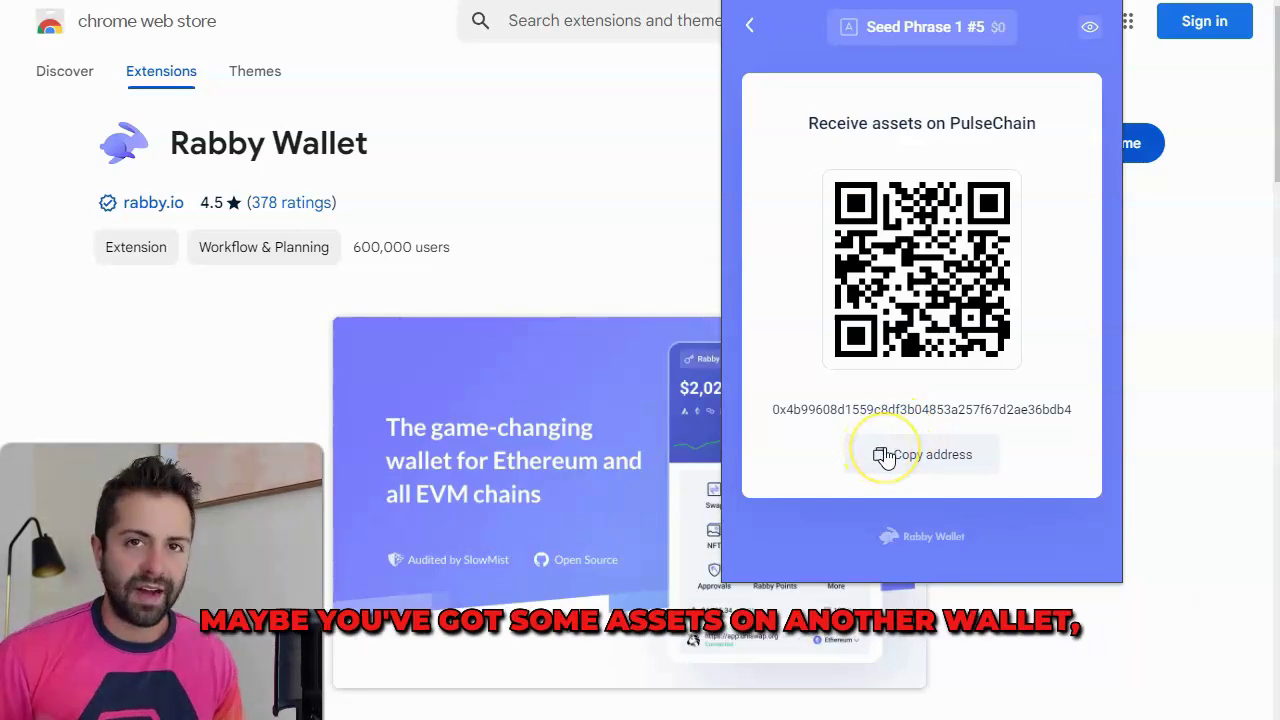
left_click(900, 455)
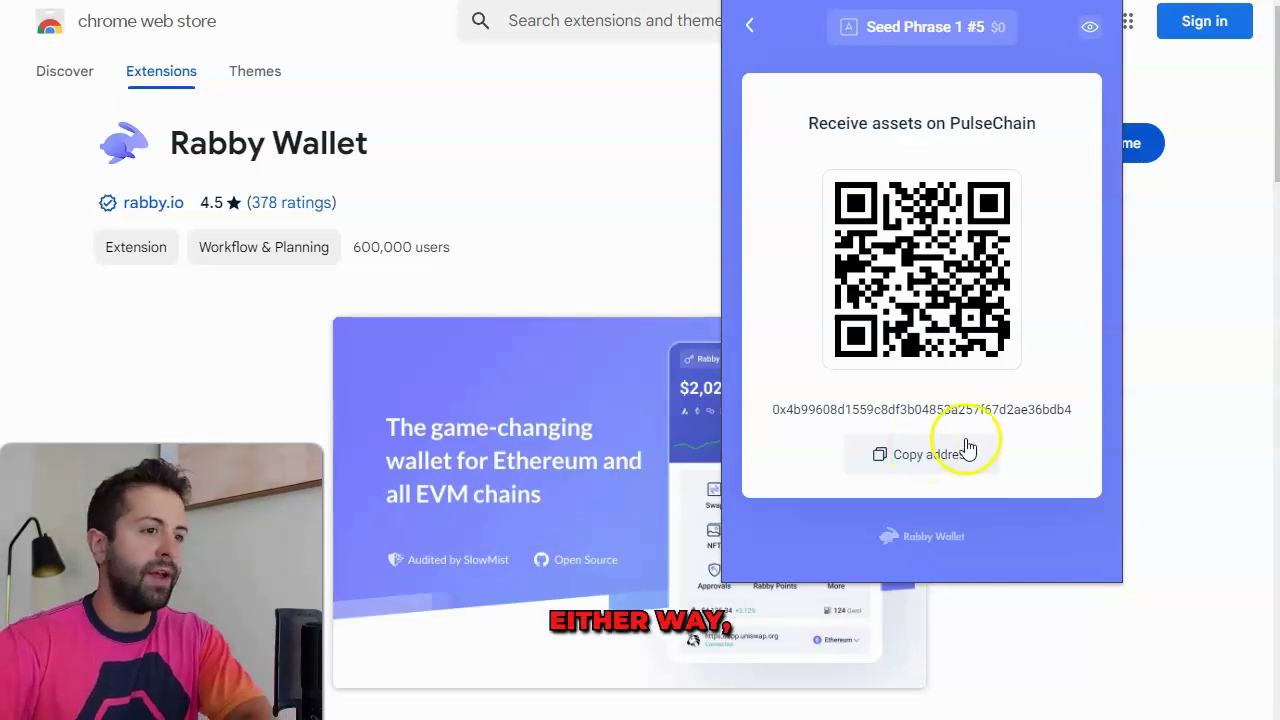
left_click(932, 460)
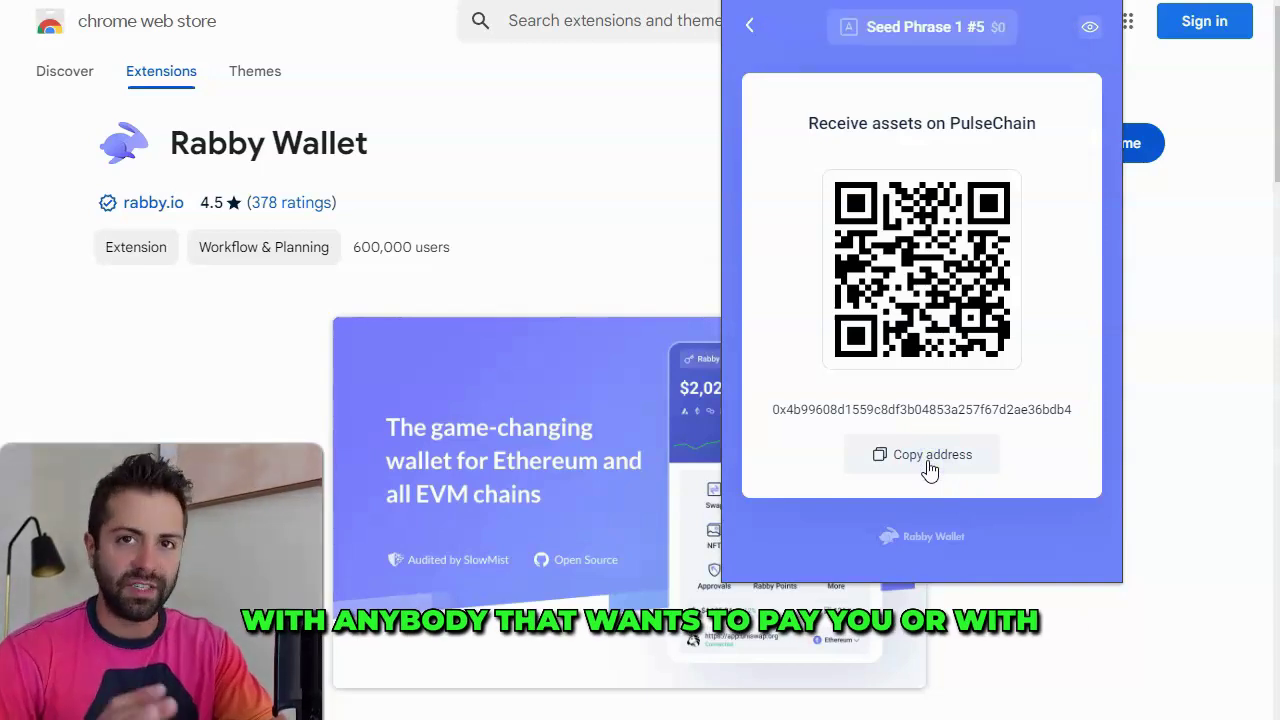
left_click(945, 455)
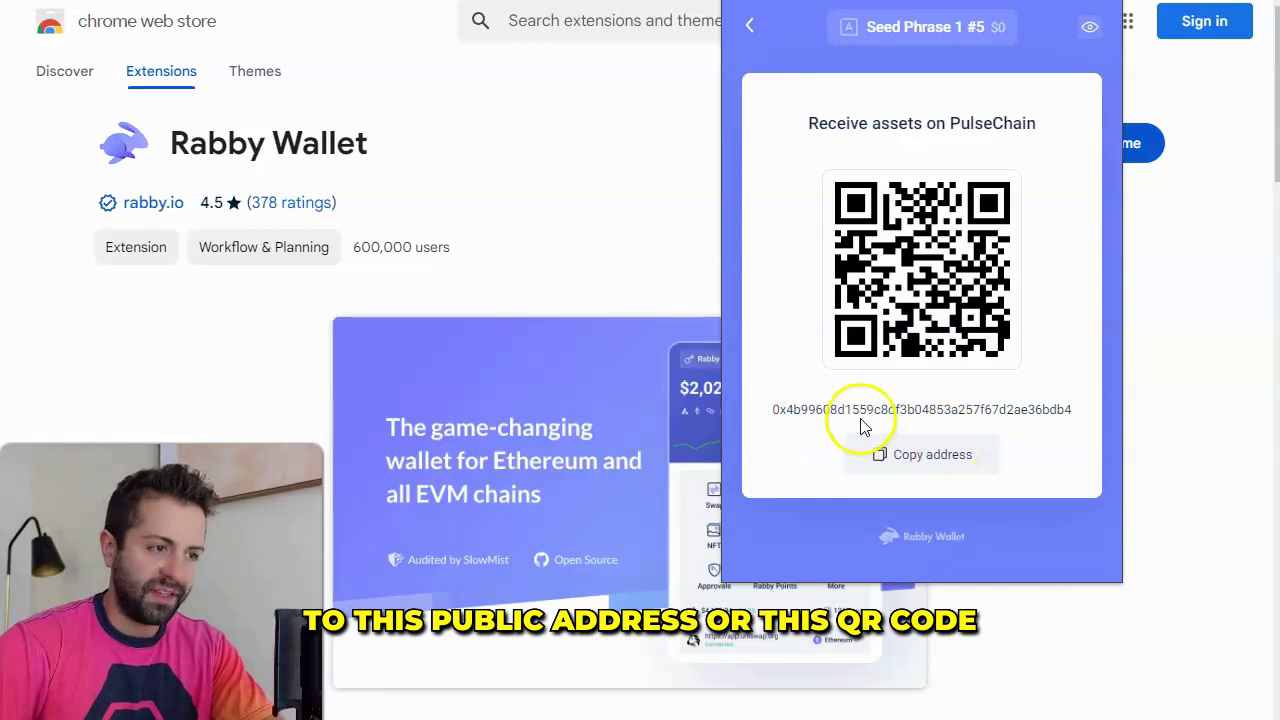
left_click(752, 27)
Start a Send with PulseChain selected as the sending network.
left_click(937, 264)
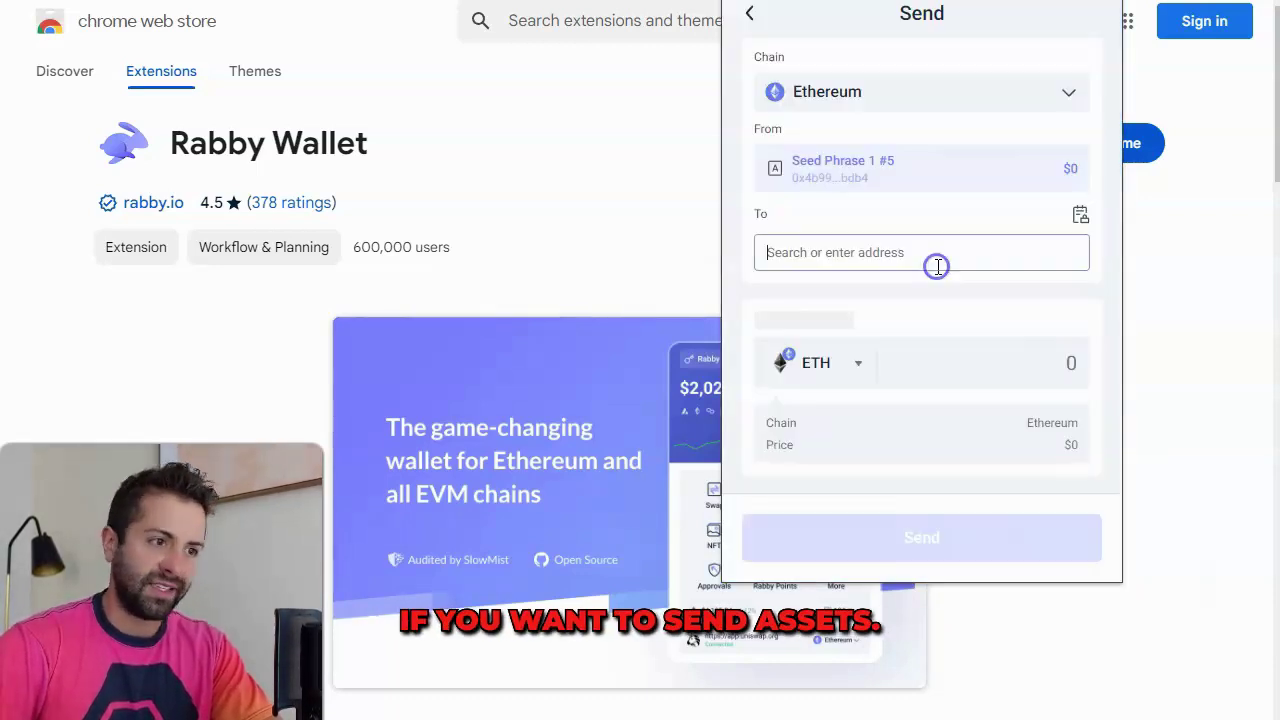
left_click(957, 99)
left_click(889, 191)
type("pu")
left_click(983, 279)
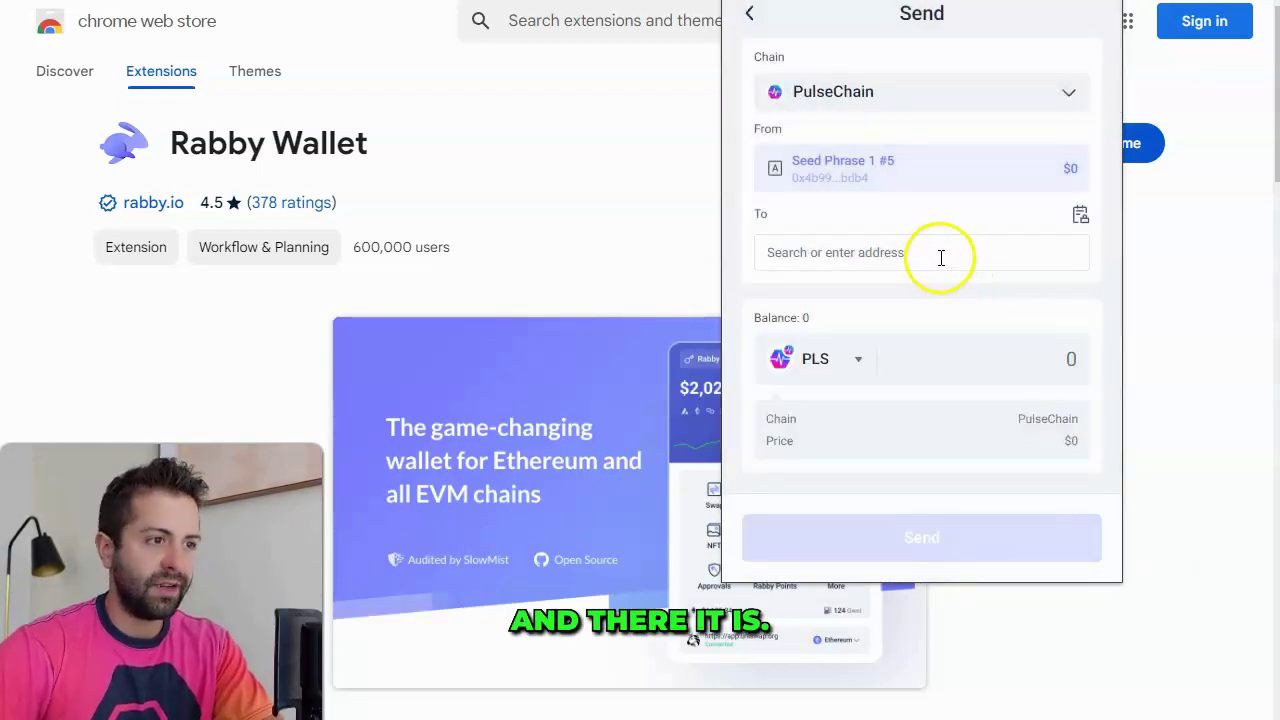
left_click(939, 258)
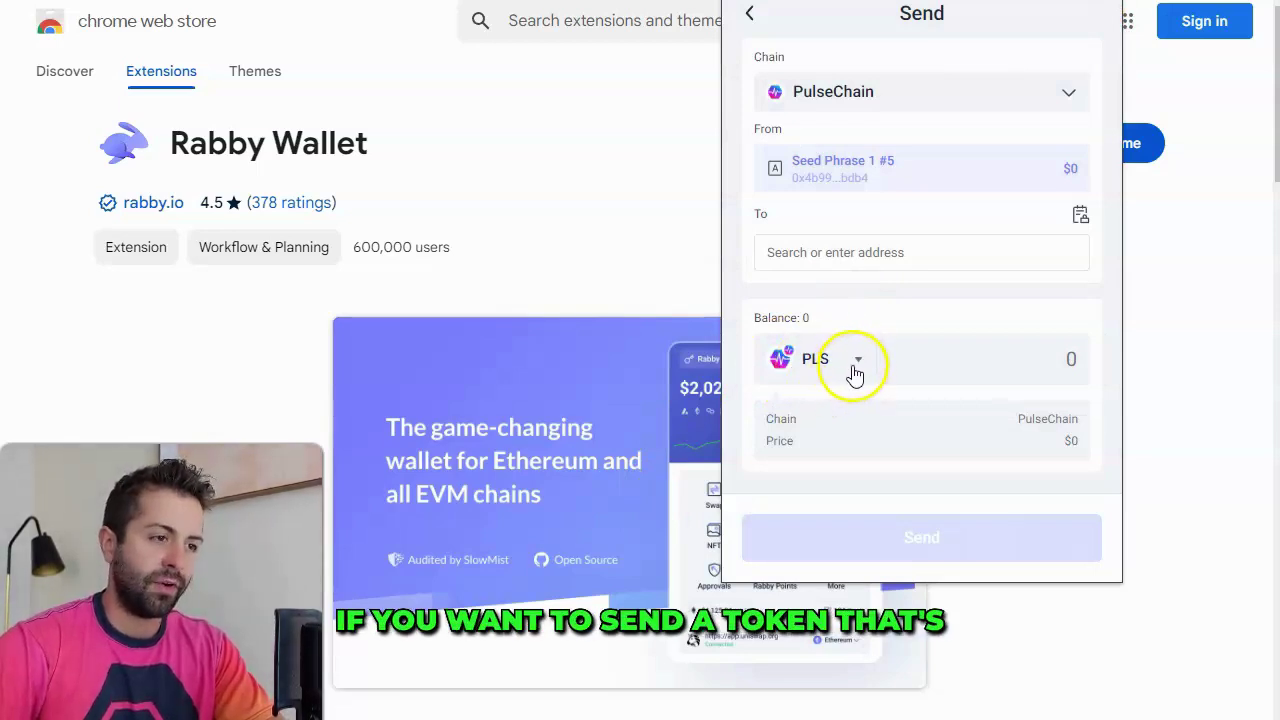
Filter the token list to PulseChain holdings, then enter app.pulsex.com in a new tab.
left_click(855, 372)
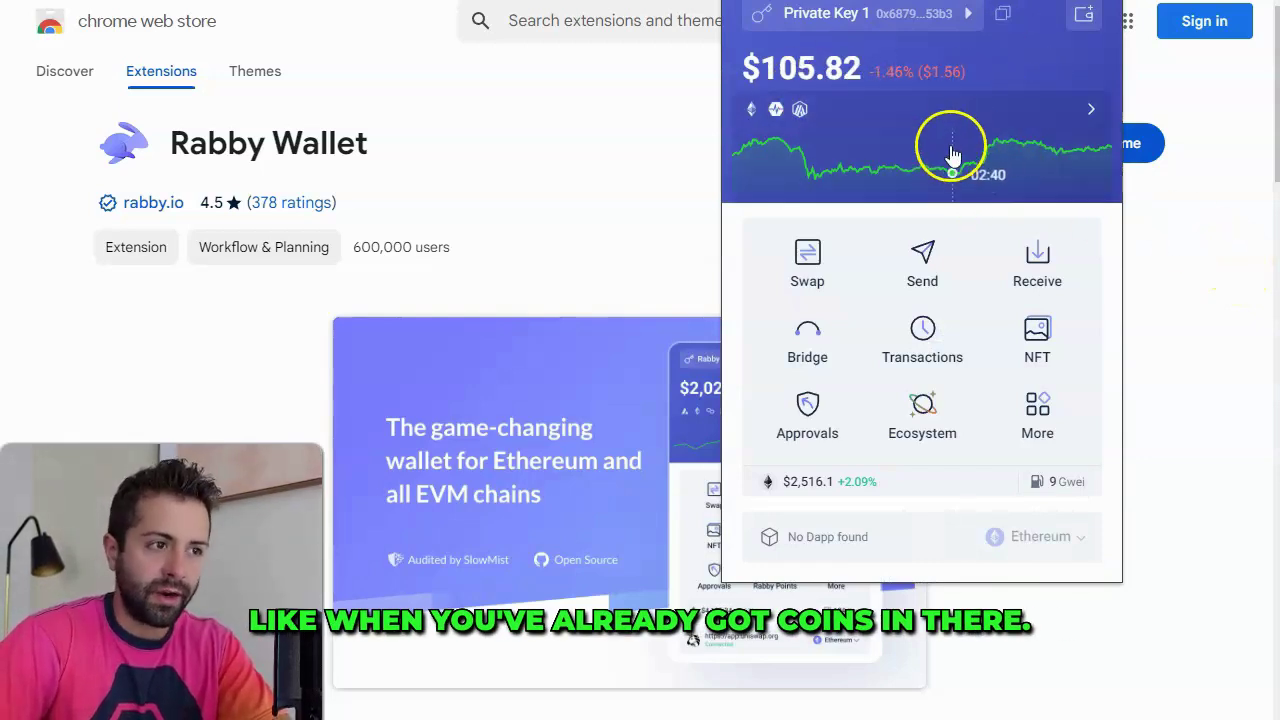
left_click(909, 133)
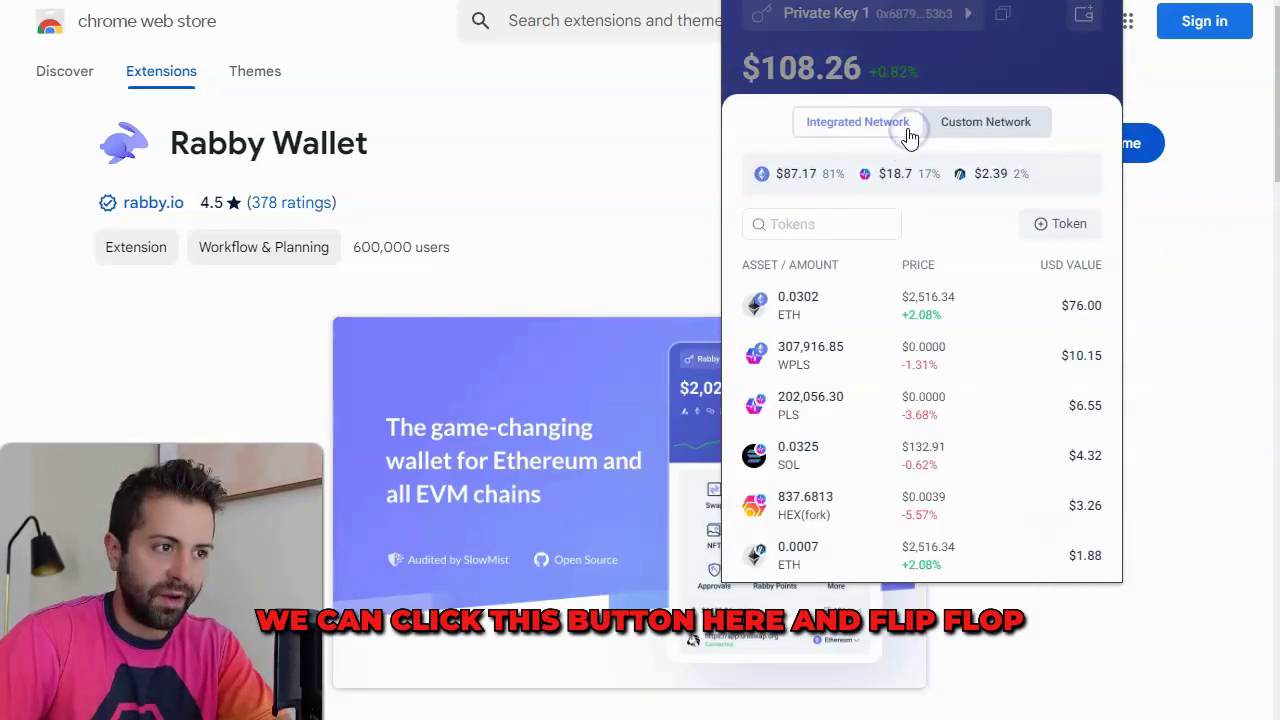
left_click(792, 178)
left_click(885, 177)
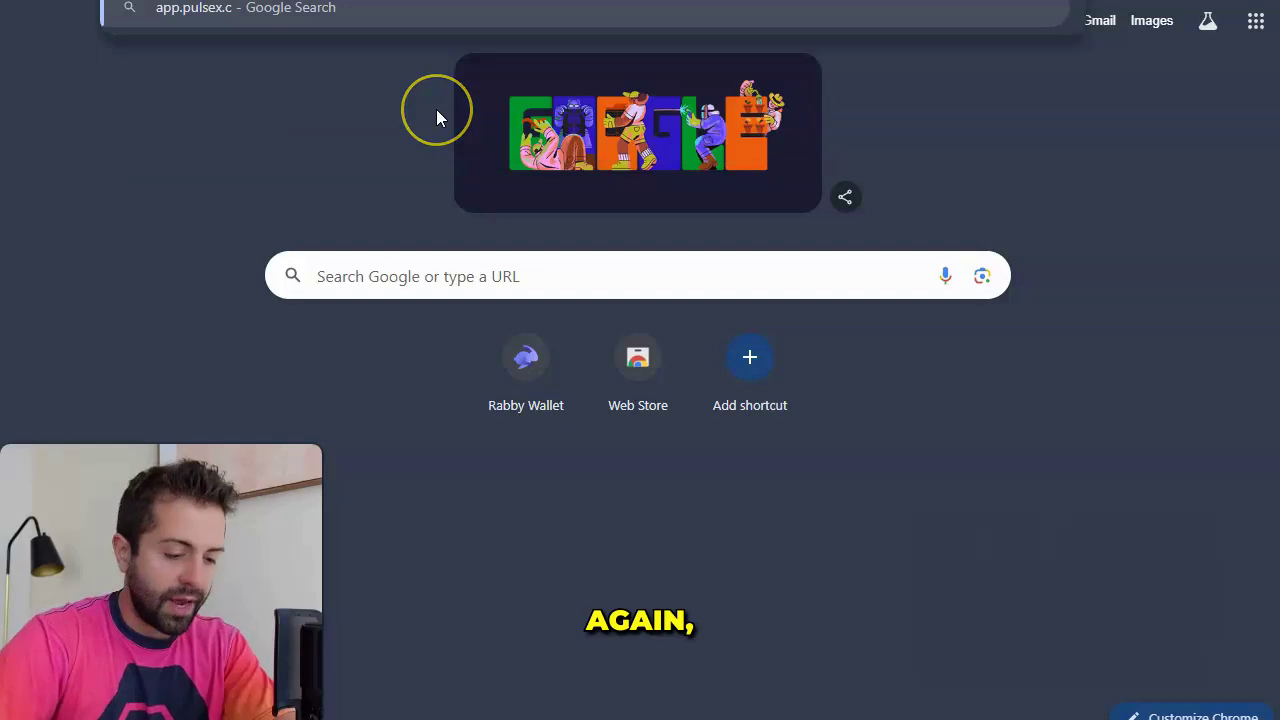
type("om")
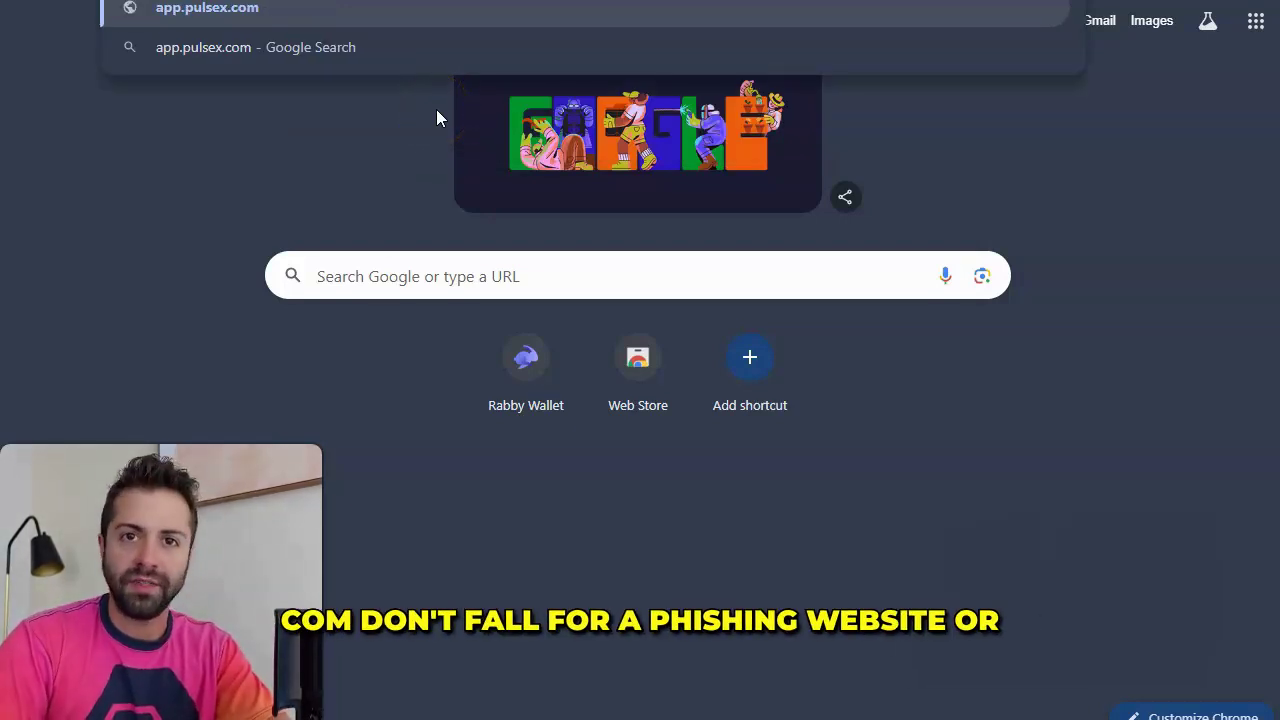
Load app.pulsex.com, open the exchange, and connect Rabby Wallet to PulseX.
key("Return")
left_click(672, 437)
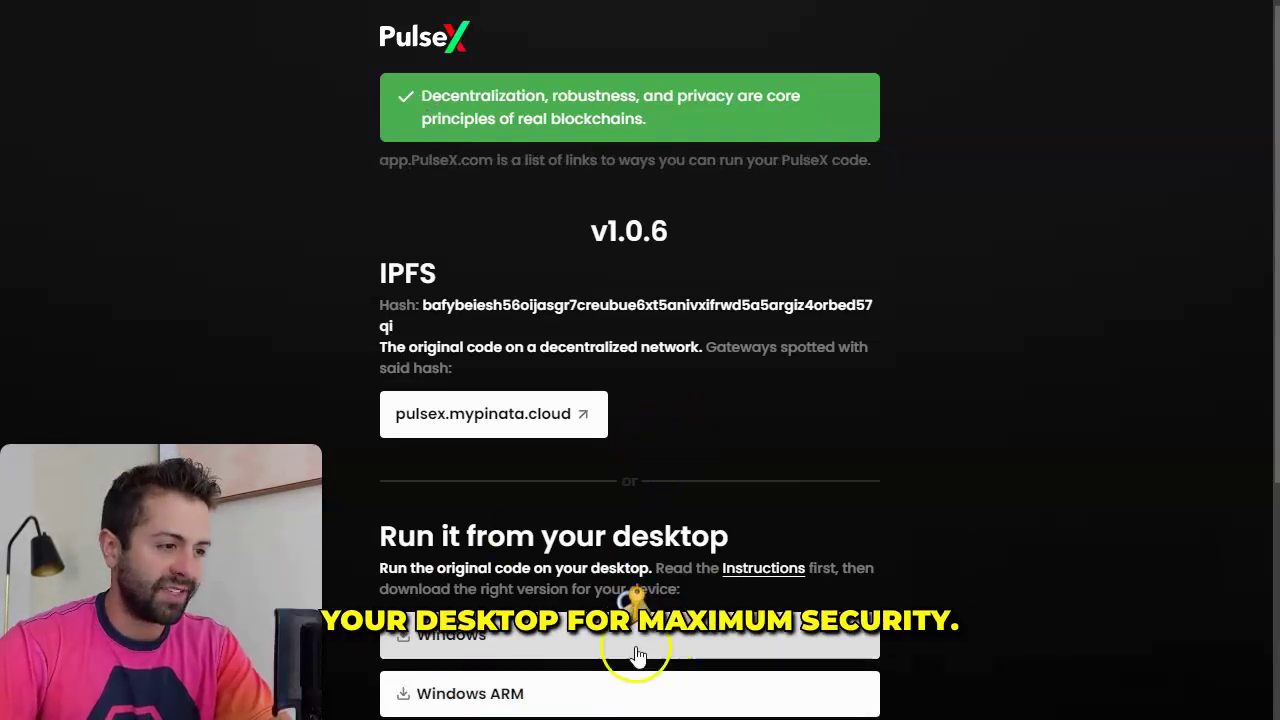
left_click(543, 414)
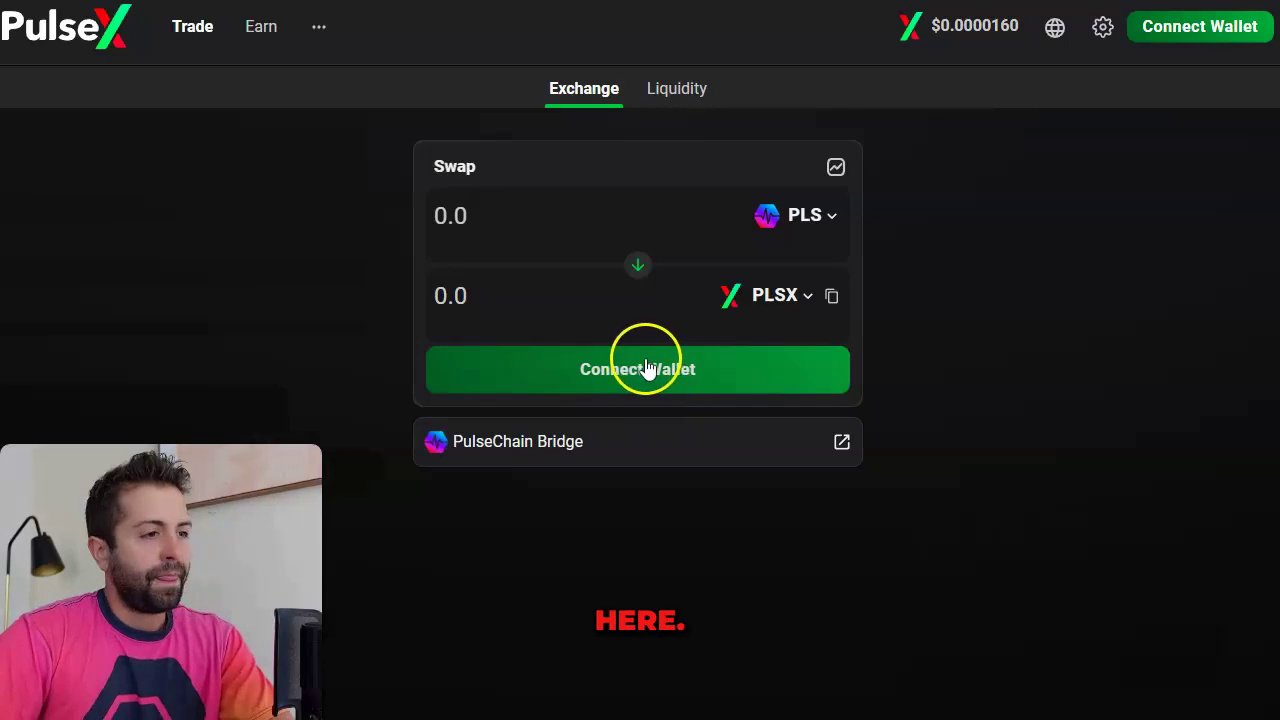
left_click(657, 370)
left_click(623, 350)
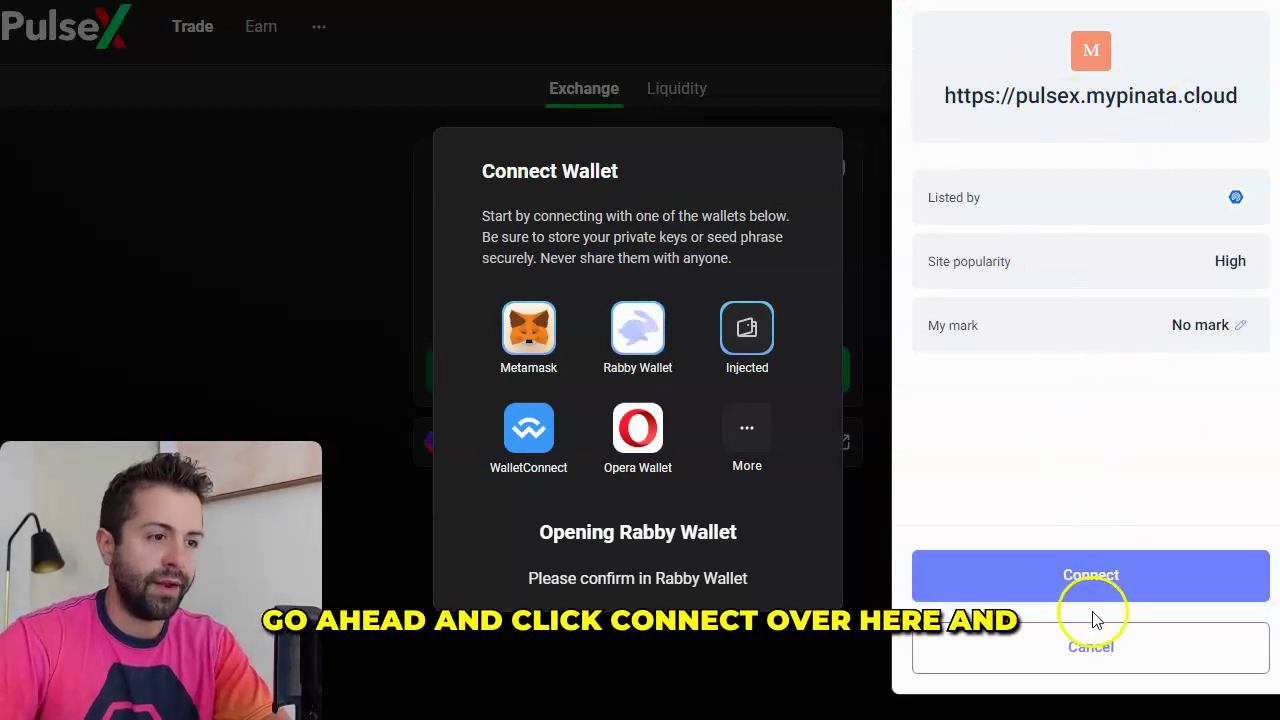
left_click(1103, 590)
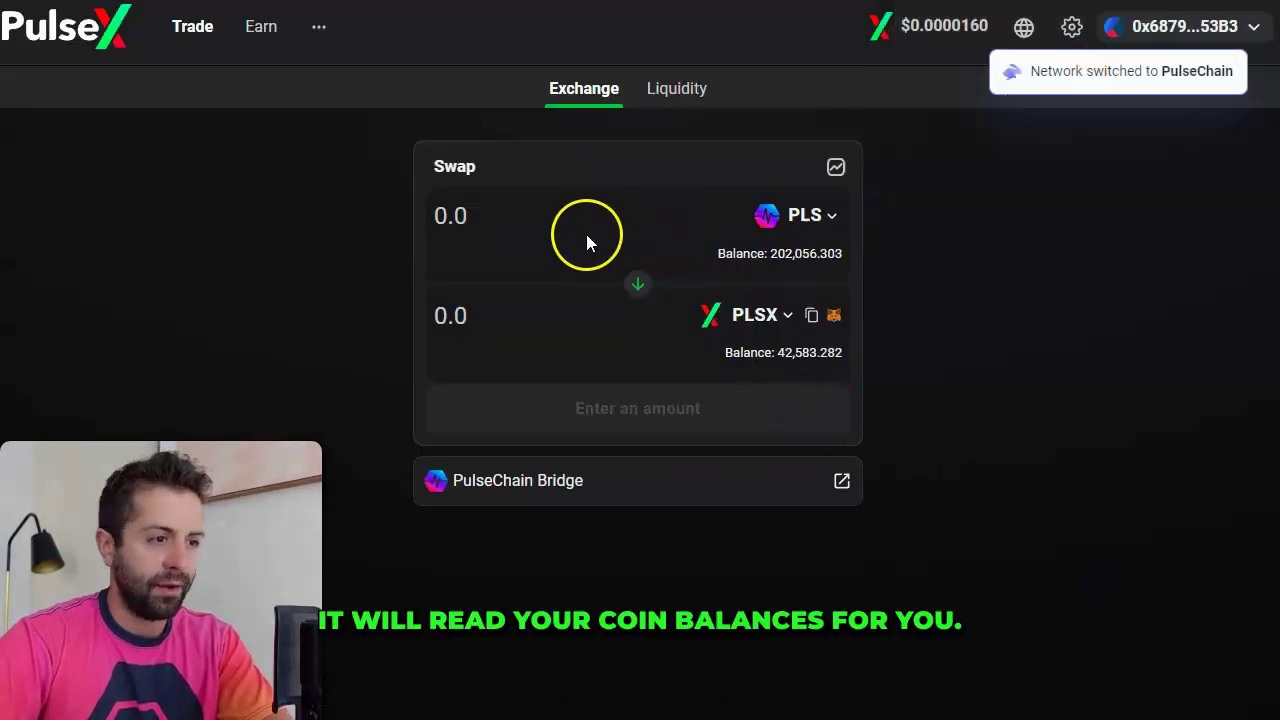
Enter 1000 PLS to sell and confirm the swap to PLSX.
left_click(565, 224)
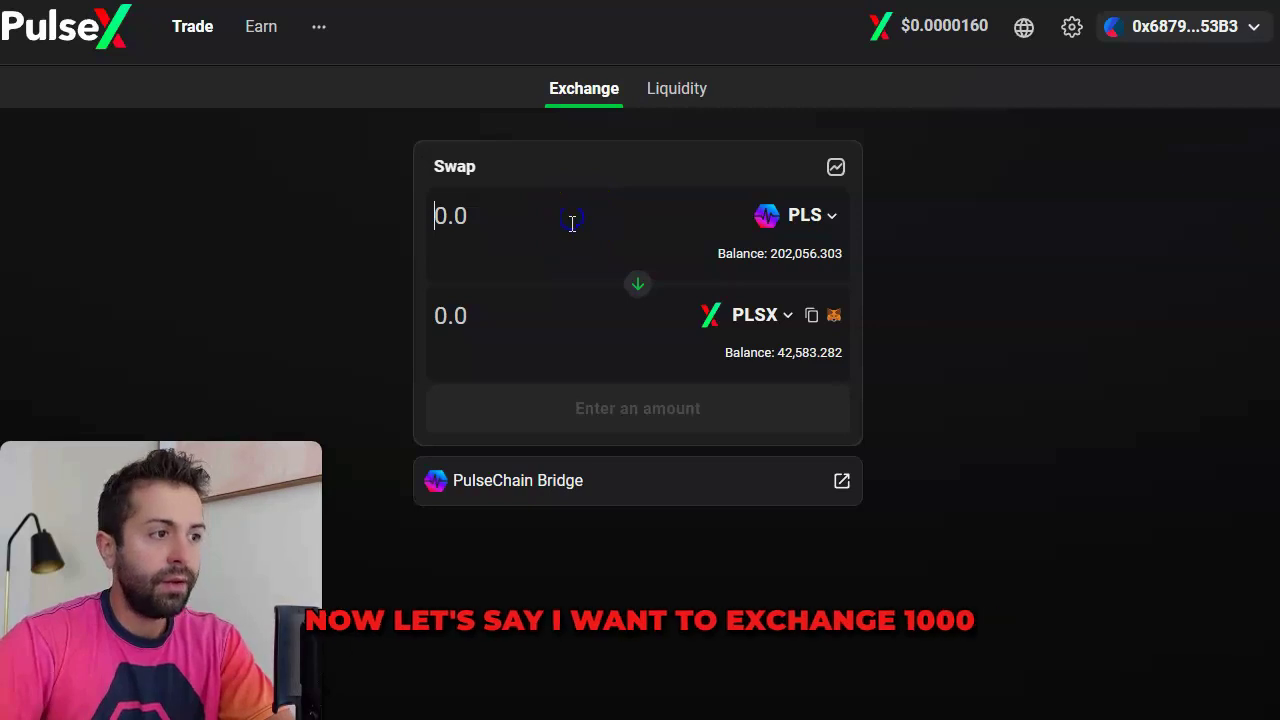
type("1")
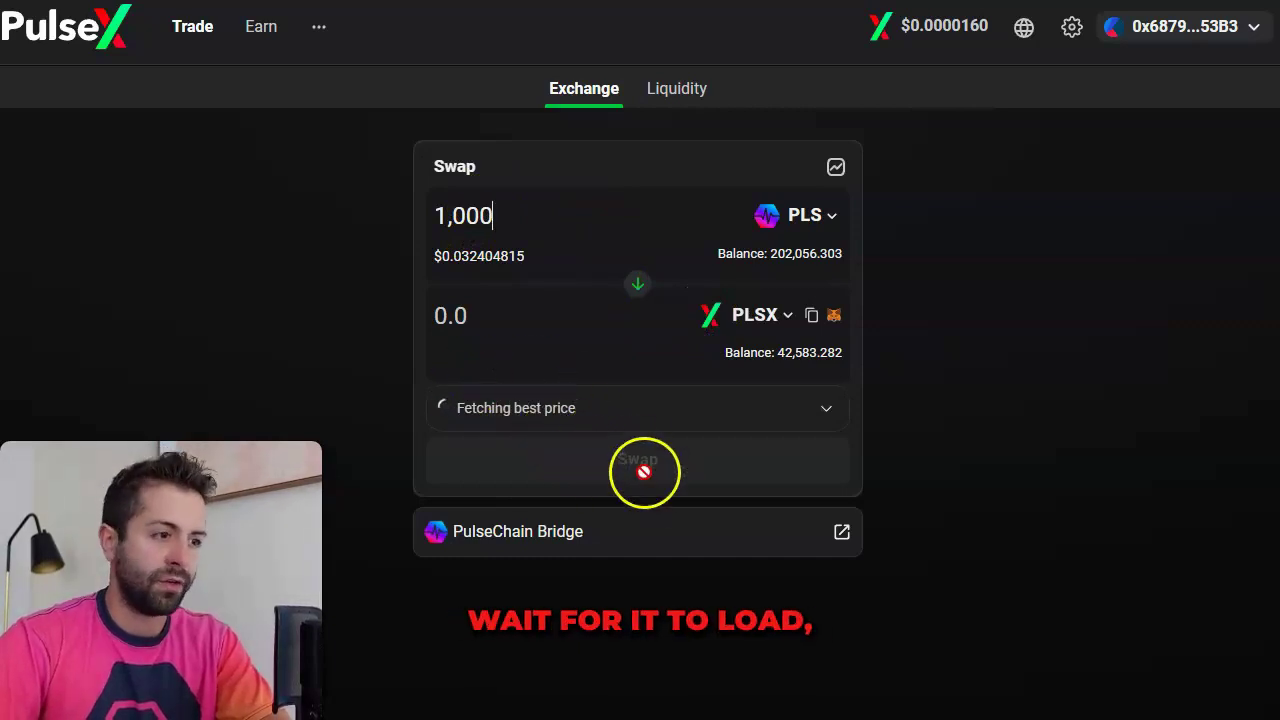
scroll(644, 471, "down", 1)
left_click(662, 650)
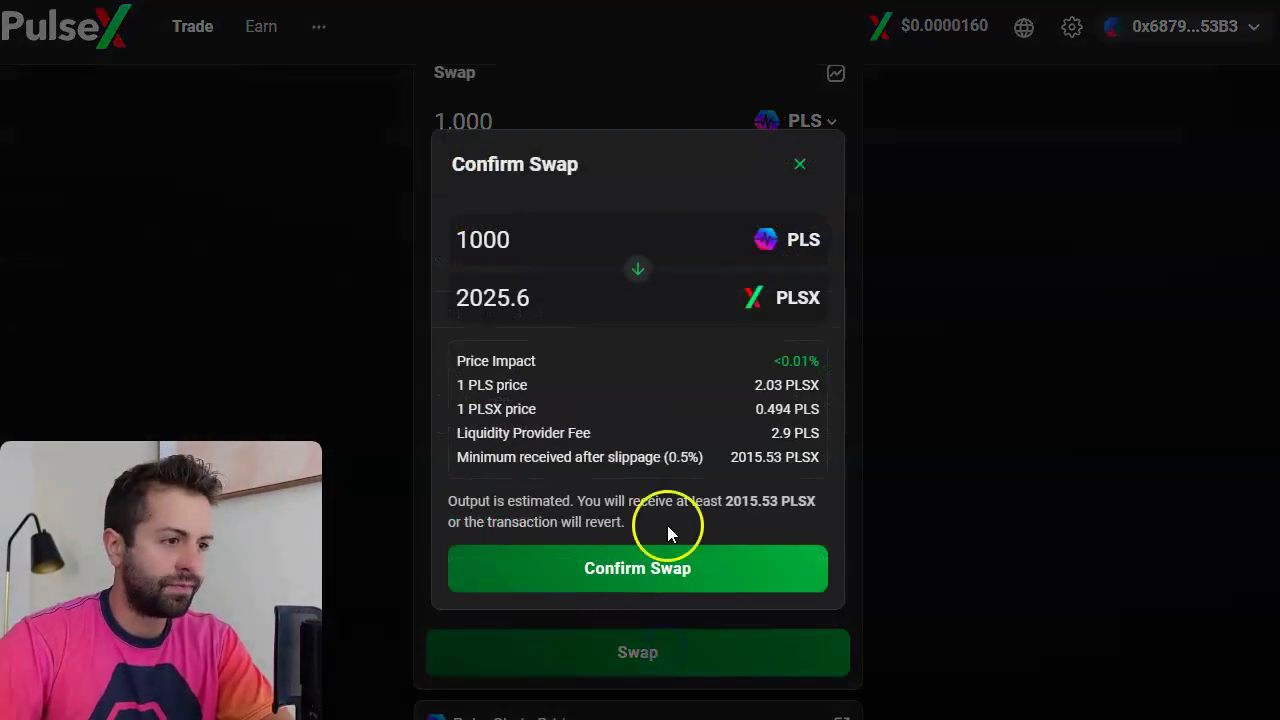
left_click(659, 578)
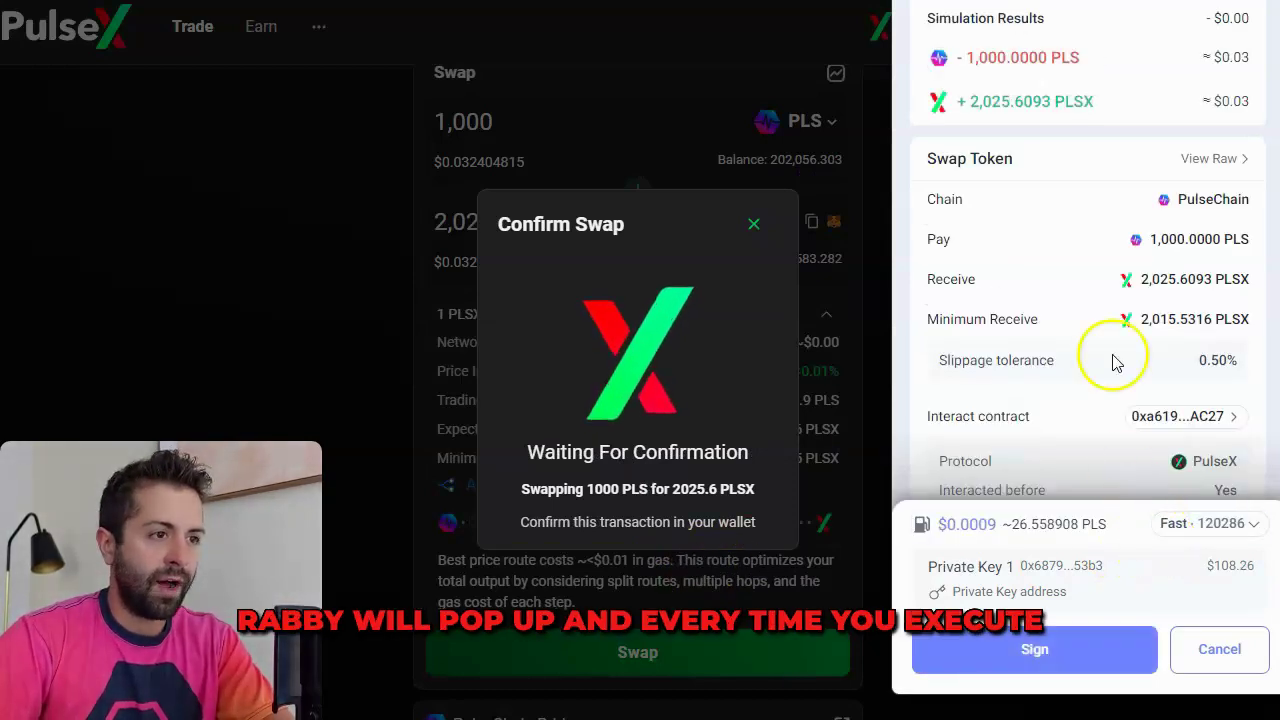
Sign and submit the swap transaction in Rabby, then close the submitted notice.
scroll(1120, 340, "down", 2)
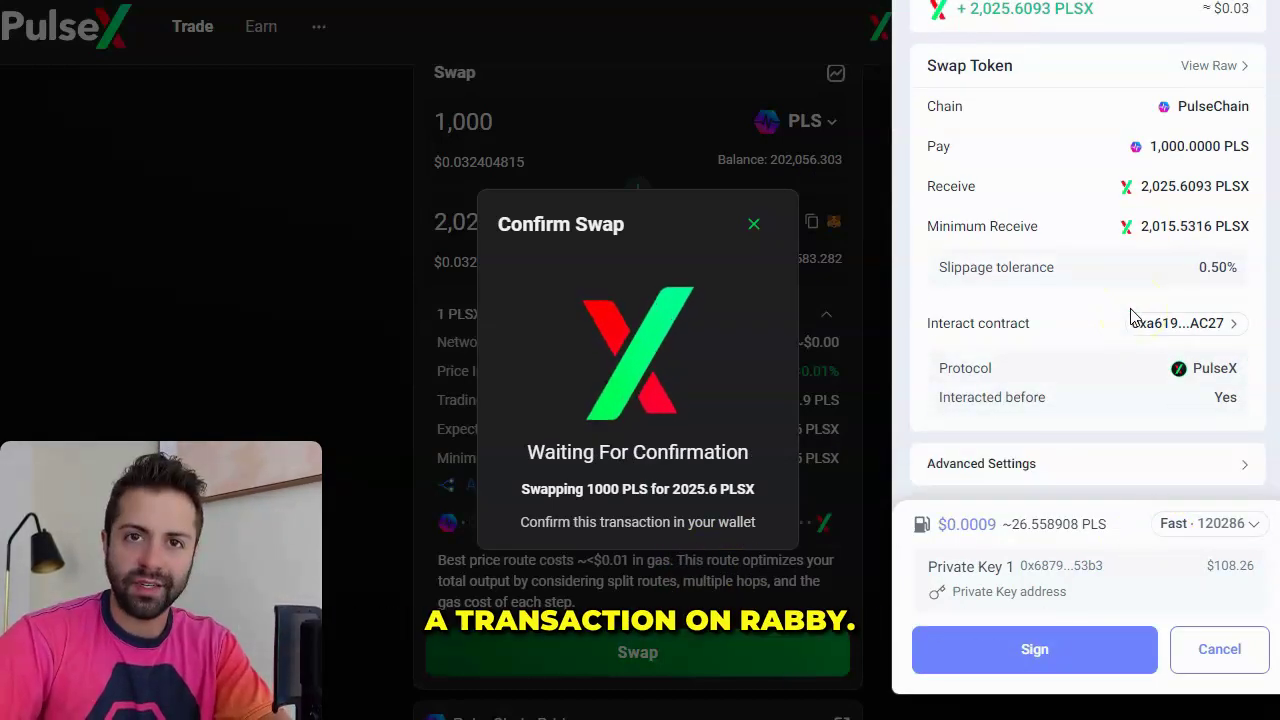
left_click(1063, 655)
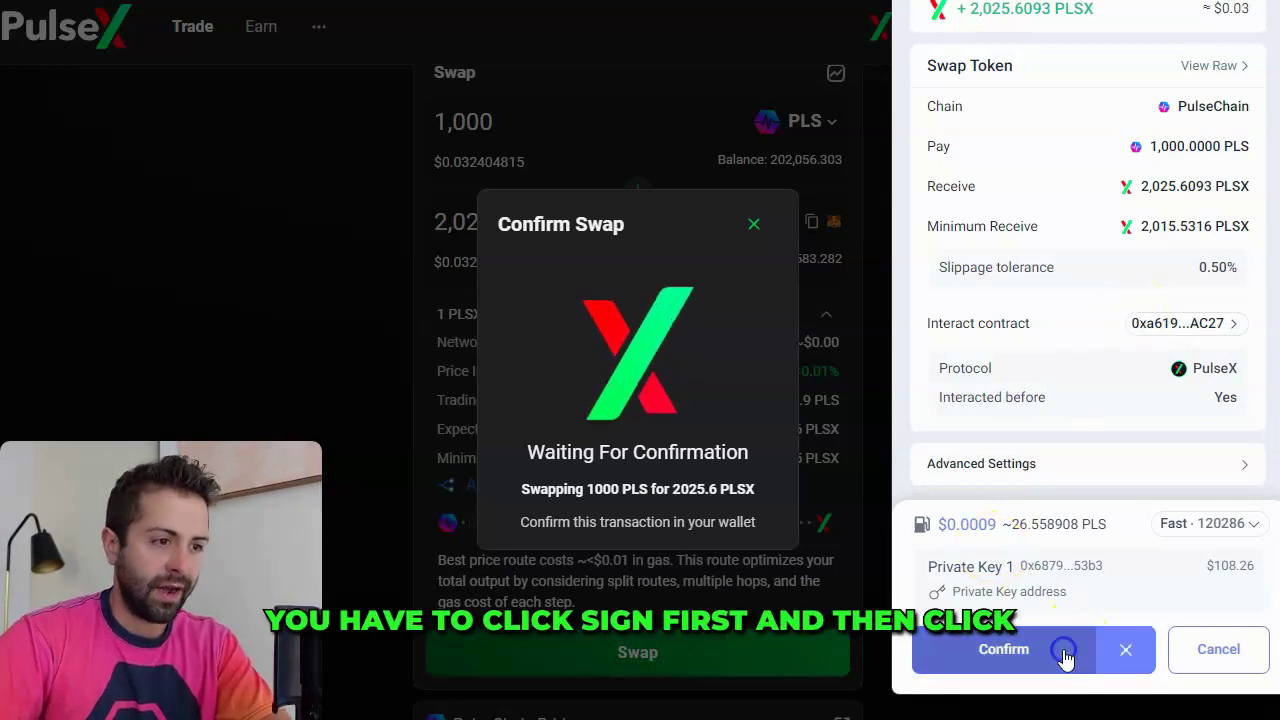
left_click(1006, 648)
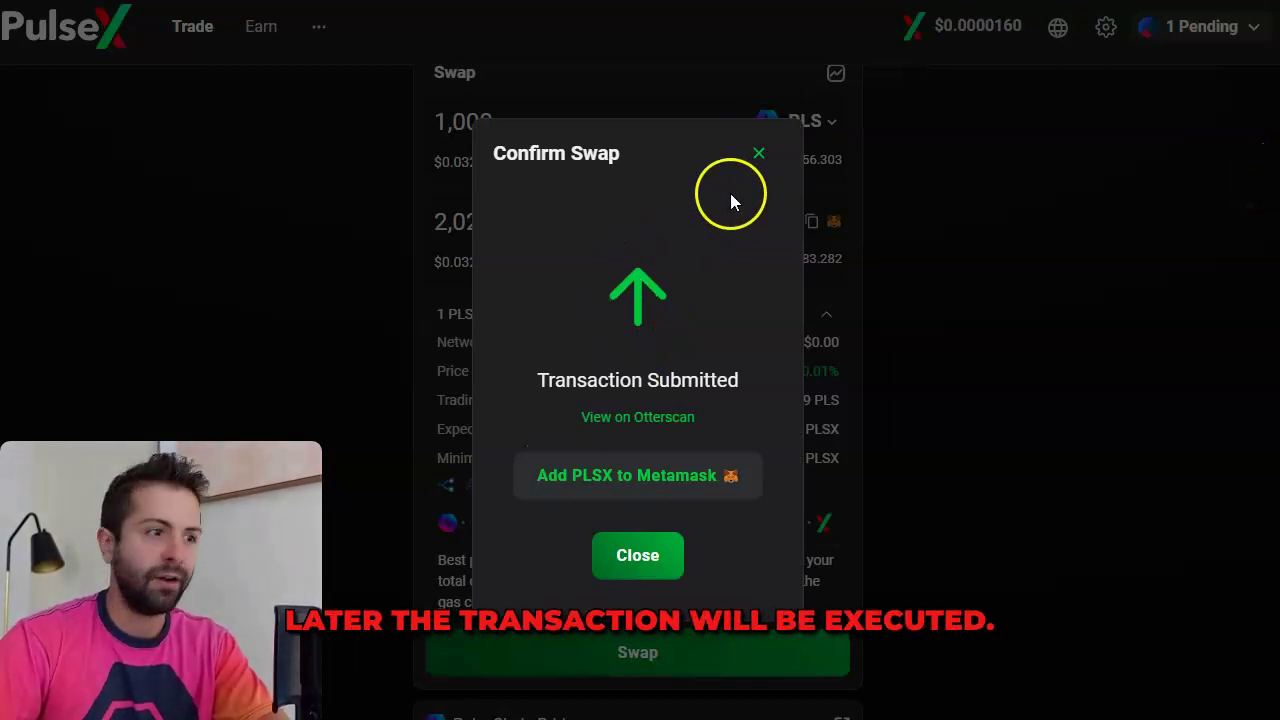
left_click(759, 153)
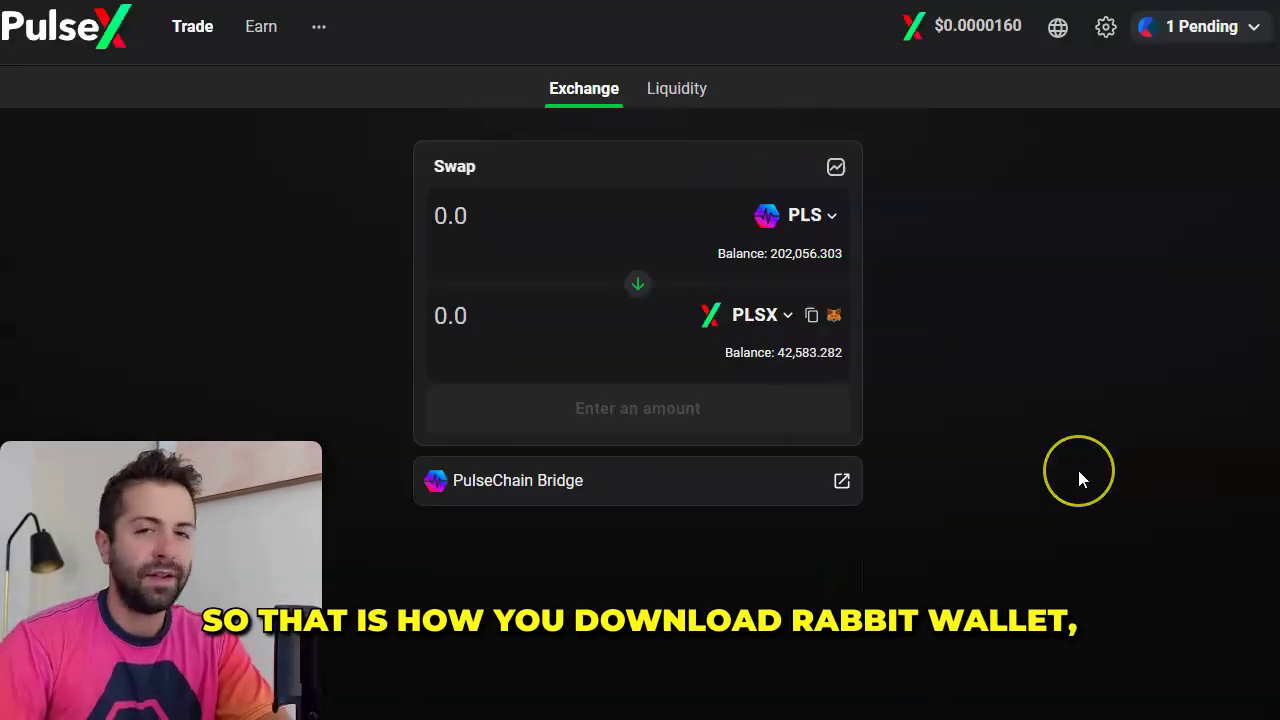